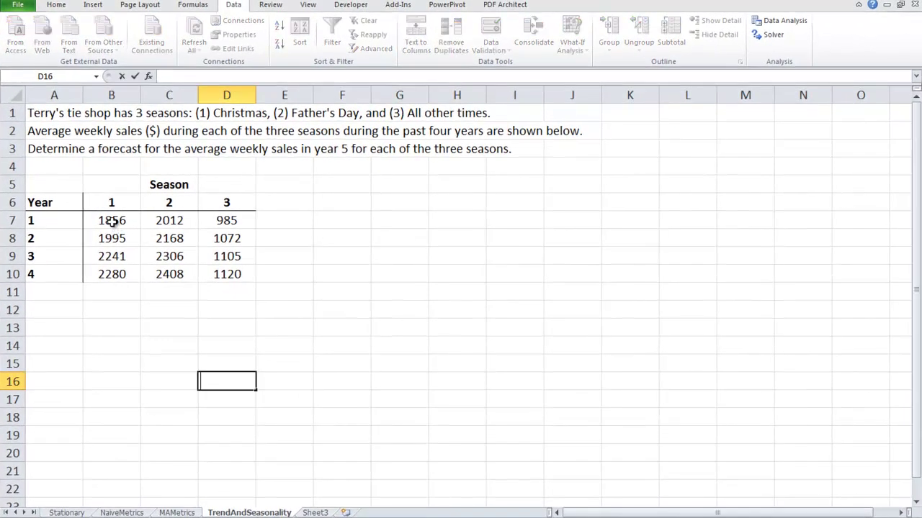
- Examine the average weekly sales for each of the three seasons across years 1 to 4 in B7:D10
{"action": "left_click", "coordinate": [144, 216]}
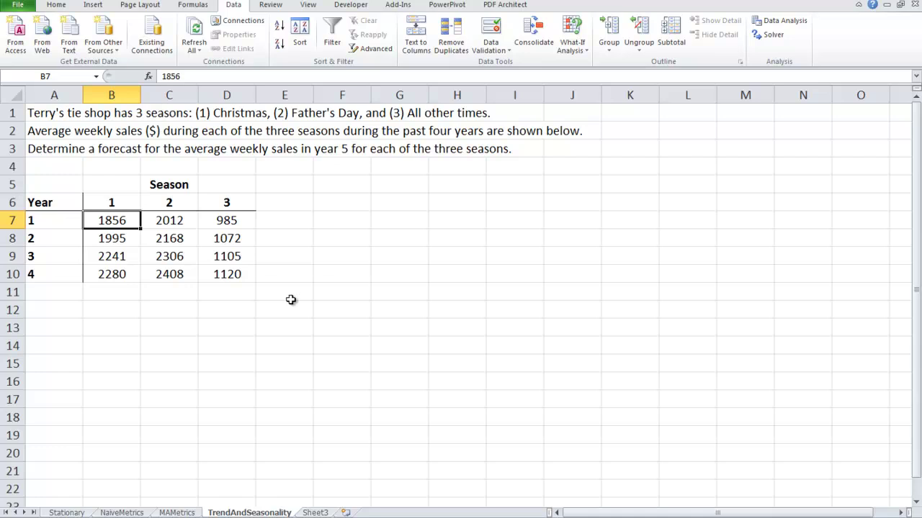
{"action": "key", "text": "Right"}
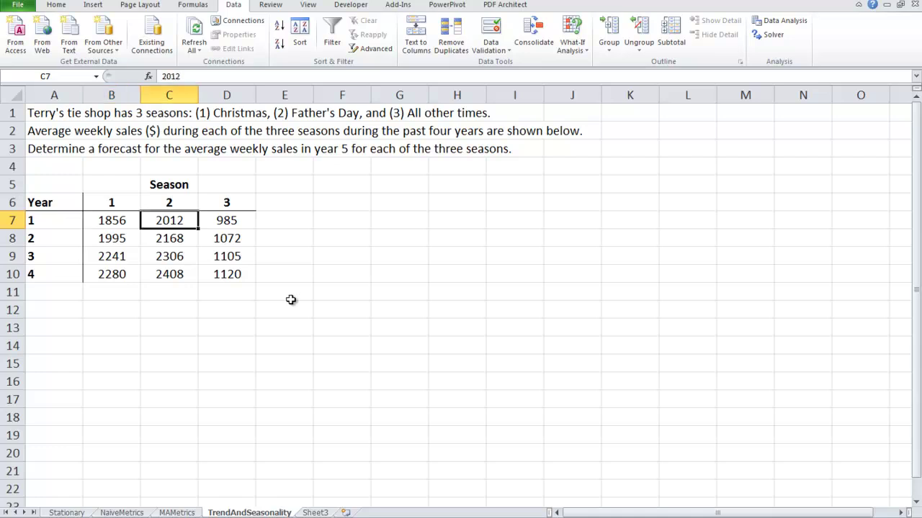
{"action": "key", "text": "Right"}
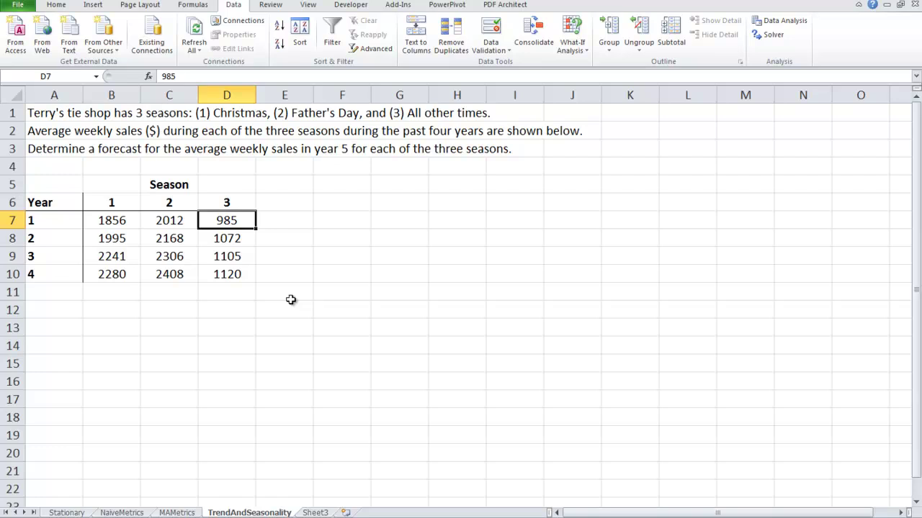
{"action": "key", "text": "Down"}
{"action": "key", "text": "Left"}
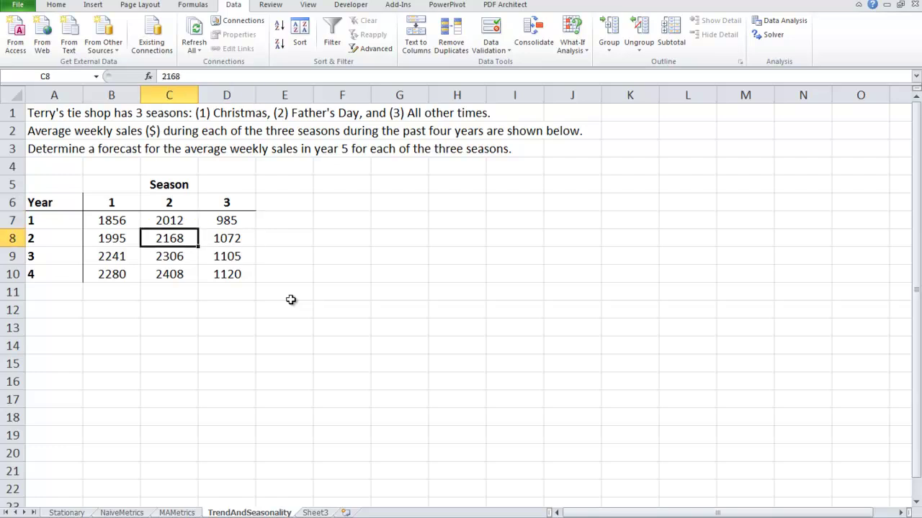
{"action": "key", "text": "Down"}
{"action": "key", "text": "Down"}
{"action": "key", "text": "Up"}
{"action": "key", "text": "Up"}
{"action": "key", "text": "Up"}
{"action": "key", "text": "Down"}
{"action": "key", "text": "Down"}
{"action": "key", "text": "Down"}
{"action": "key", "text": "Left"}
{"action": "key", "text": "Up"}
{"action": "key", "text": "Down"}
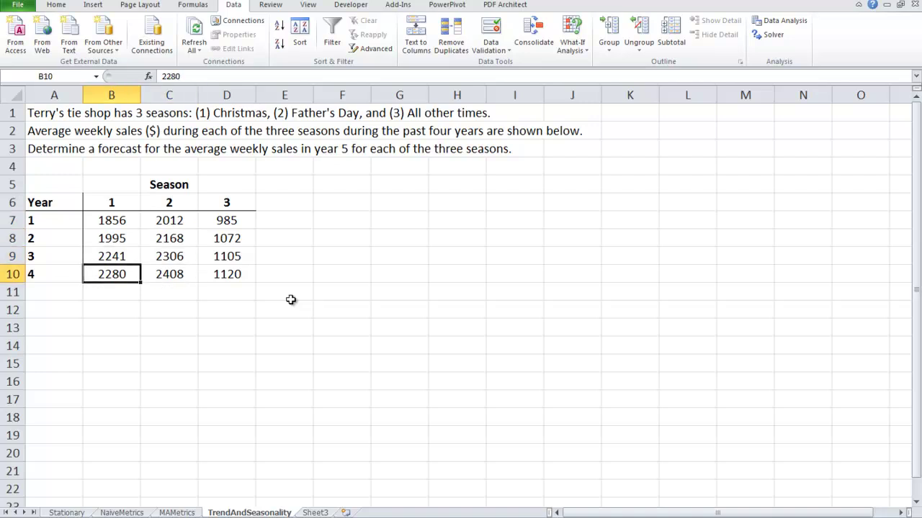
{"action": "key", "text": "Right"}
{"action": "key", "text": "Right"}
{"action": "key", "text": "Up"}
{"action": "key", "text": "Up"}
{"action": "key", "text": "Up"}
{"action": "key", "text": "Down"}
{"action": "key", "text": "Down"}
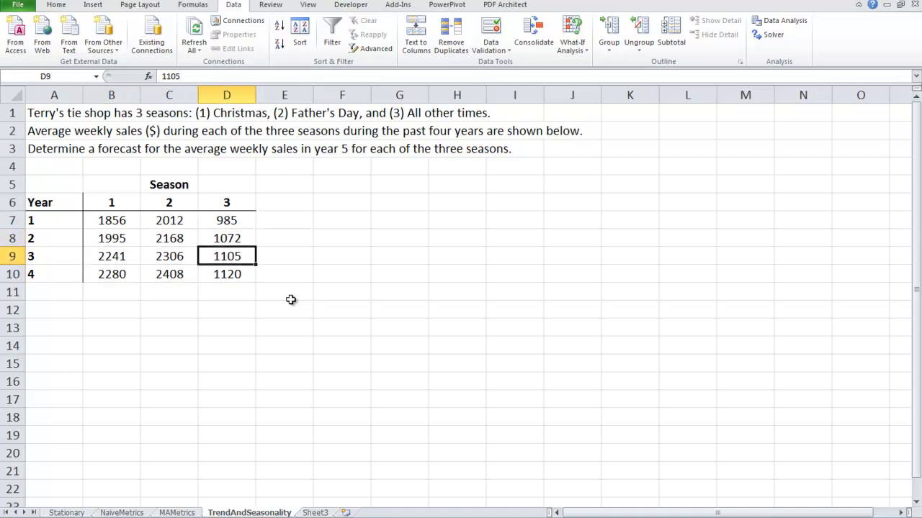
{"action": "key", "text": "Down"}
{"action": "key", "text": "Up"}
- On Sheet3, enter the column headers Year, Season, Sales and Time Period Index in A1:D1
{"action": "left_click", "coordinate": [315, 512]}
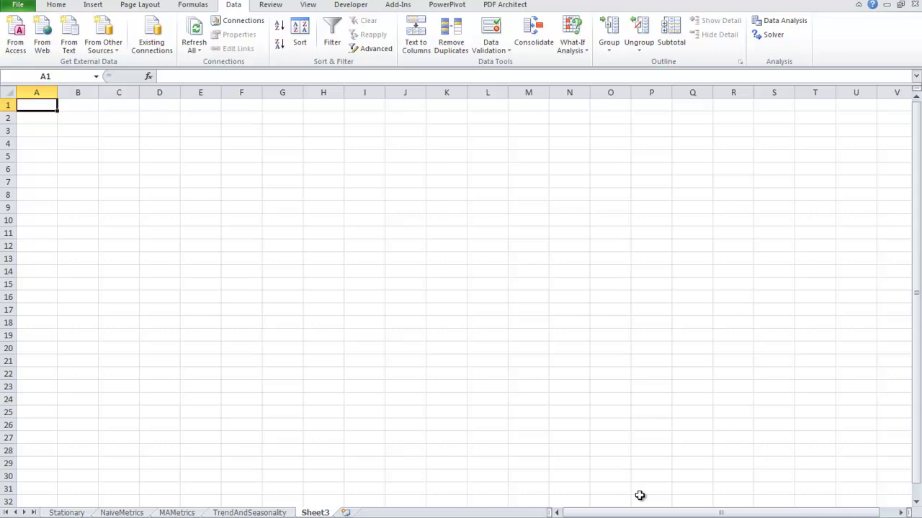
{"action": "scroll", "coordinate": [675, 450], "scroll_direction": "up", "scroll_amount": 3, "text": "ctrl"}
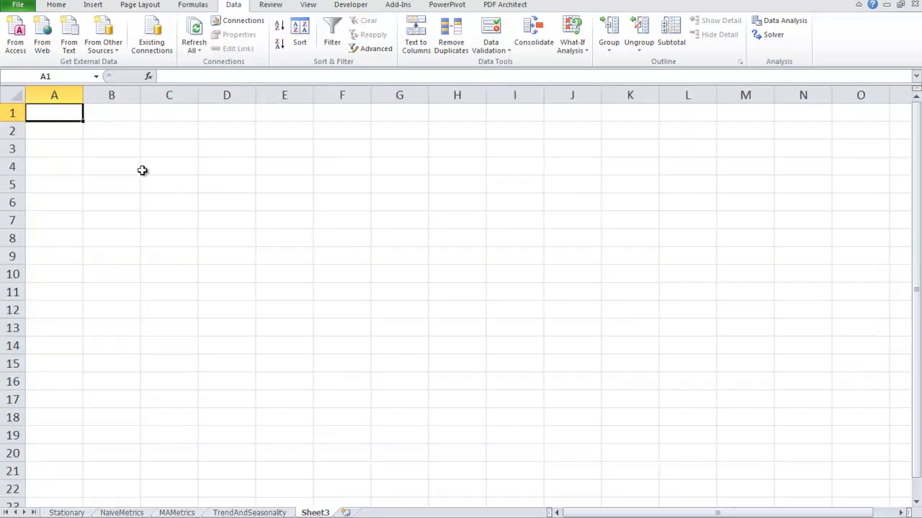
{"action": "type", "text": "Year"}
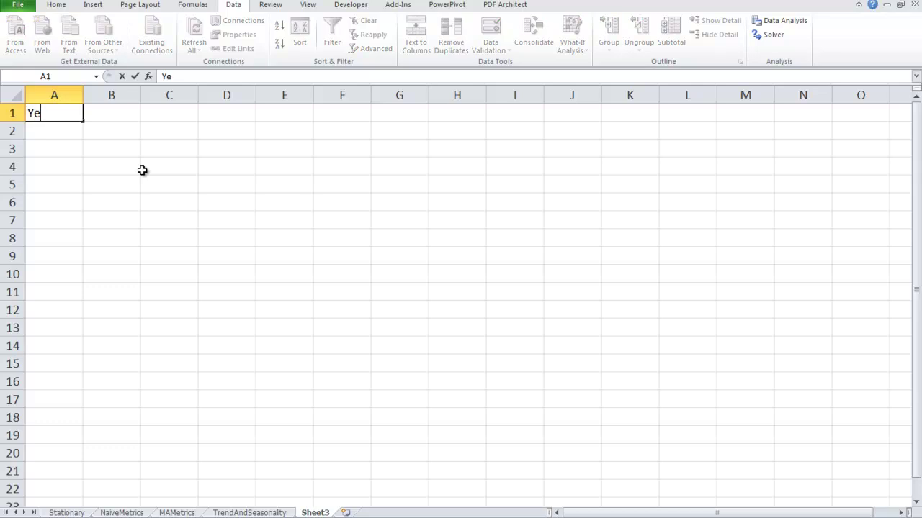
{"action": "key", "text": "Tab"}
{"action": "type", "text": "Season"}
{"action": "key", "text": "Tab"}
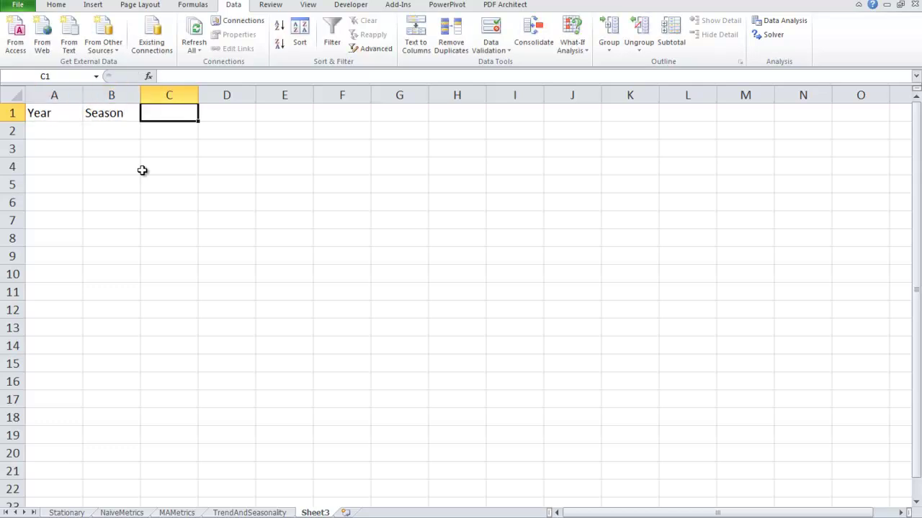
{"action": "type", "text": "Sales"}
{"action": "key", "text": "Tab"}
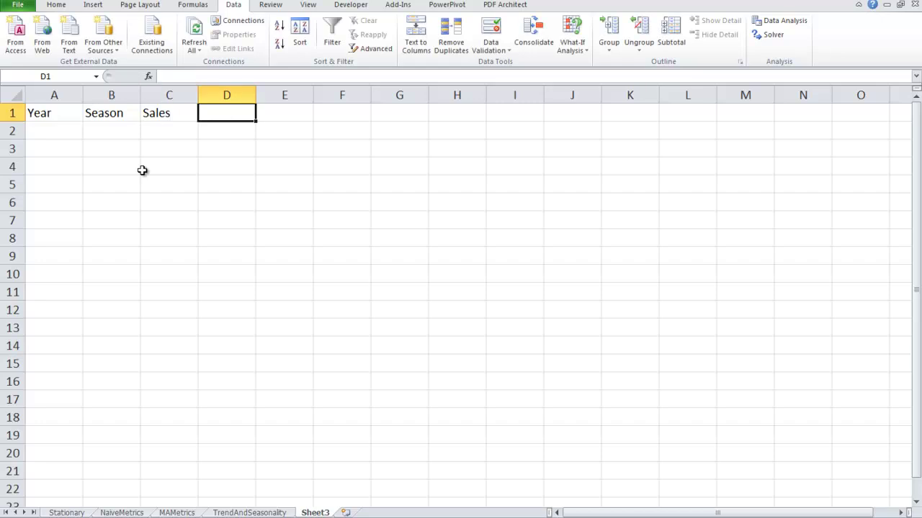
{"action": "type", "text": "Time Period Index"}
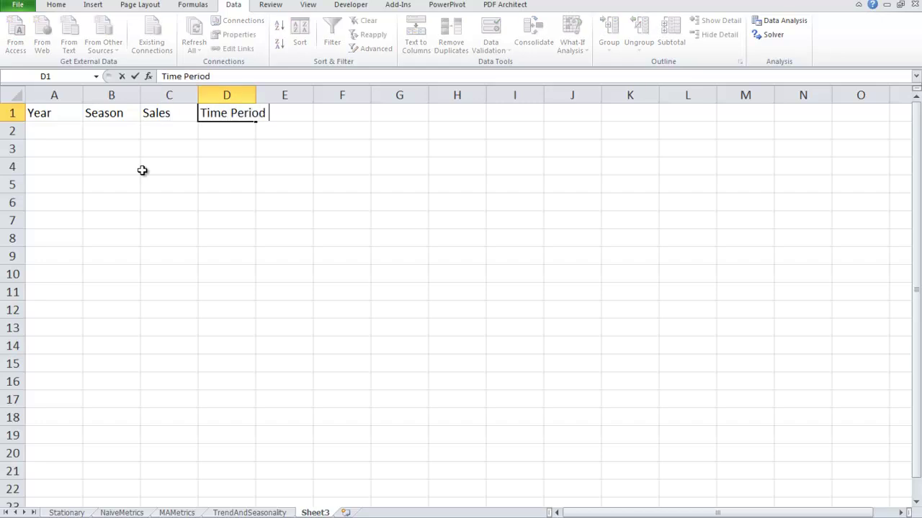
{"action": "key", "text": "Tab"}
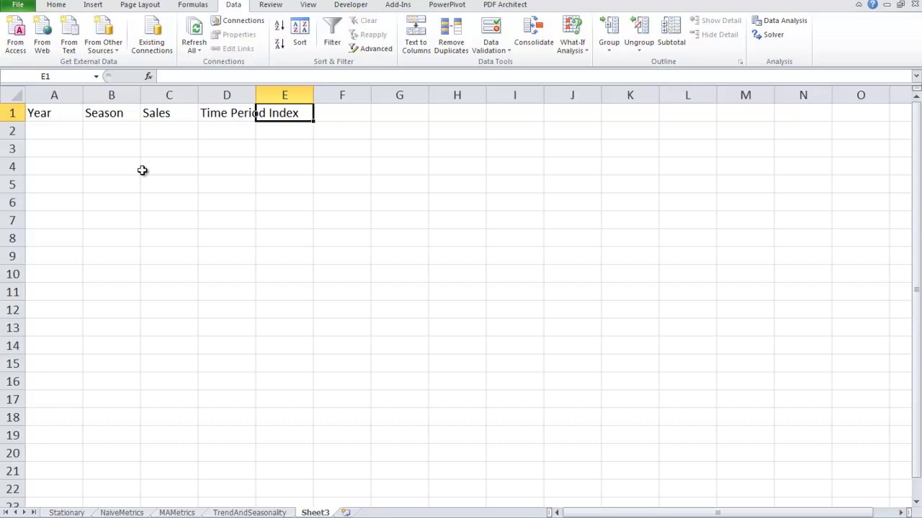
- Add the headers S1, S2 and S3 in E1:G1 and widen column D to fit its header
{"action": "type", "text": "A"}
{"action": "key", "text": "BackSpace"}
{"action": "type", "text": "S1"}
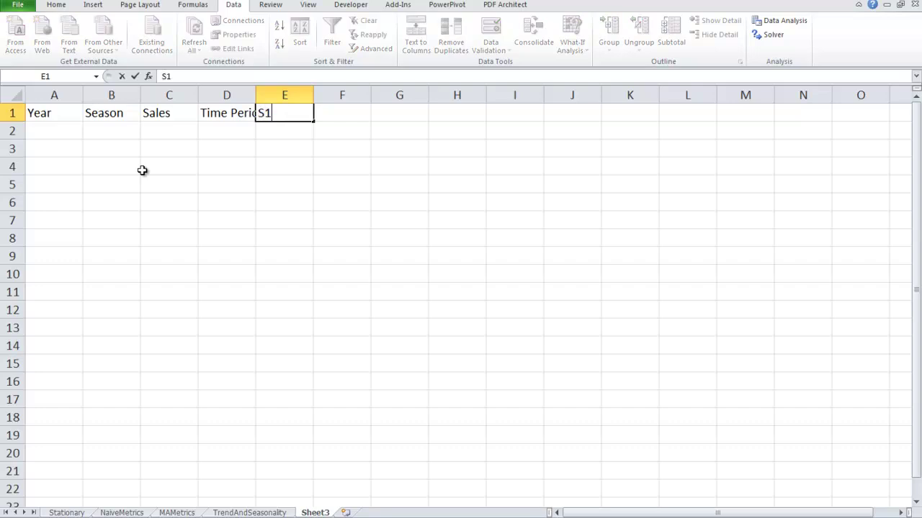
{"action": "key", "text": "Tab"}
{"action": "type", "text": "S2"}
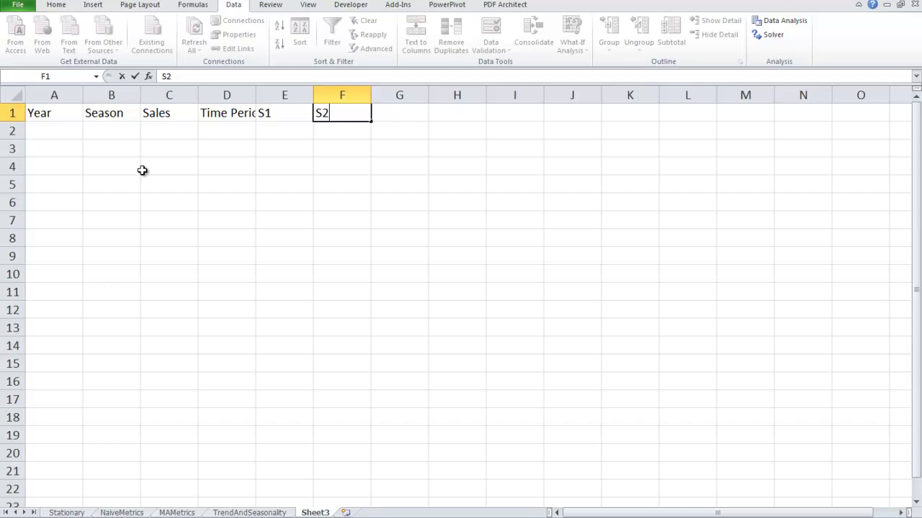
{"action": "key", "text": "Tab"}
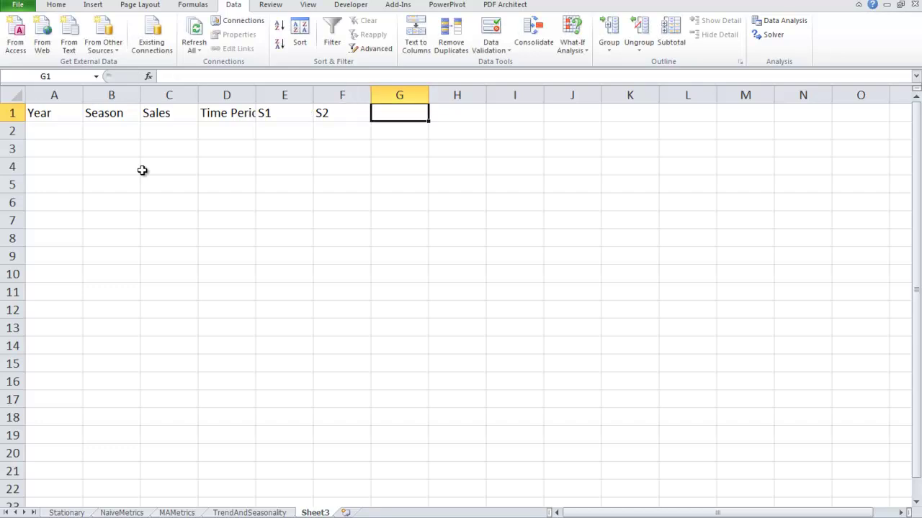
{"action": "type", "text": "S3"}
{"action": "key", "text": "Return"}
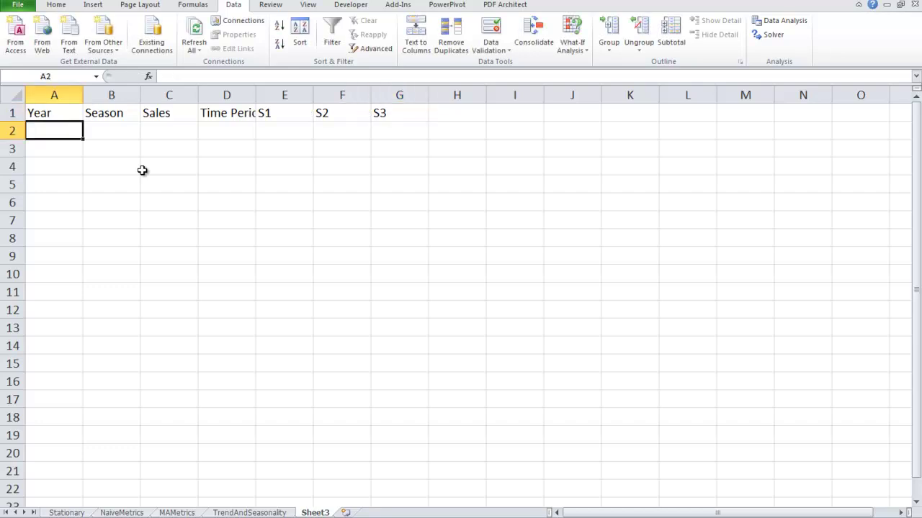
{"action": "double_click", "coordinate": [252, 88]}
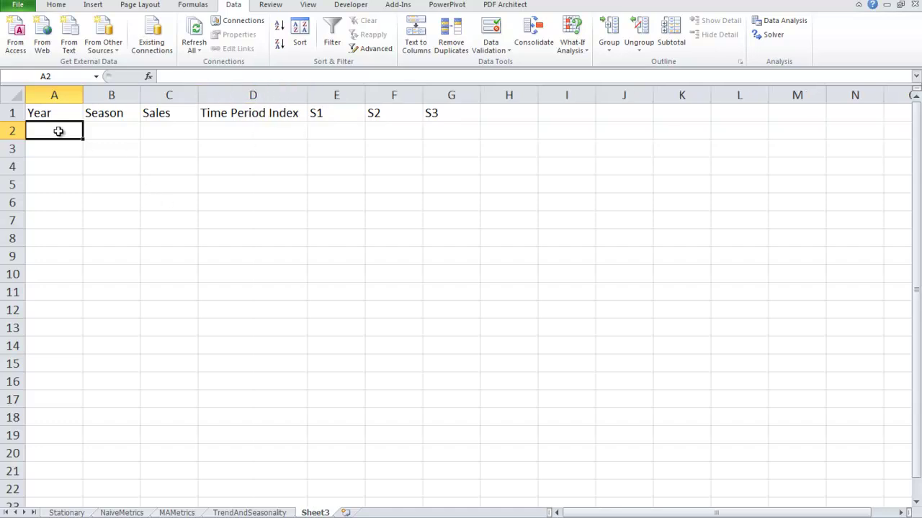
- Enter 1 as the Year in cells A2, A3 and A4
{"action": "type", "text": "1"}
{"action": "key", "text": "Return"}
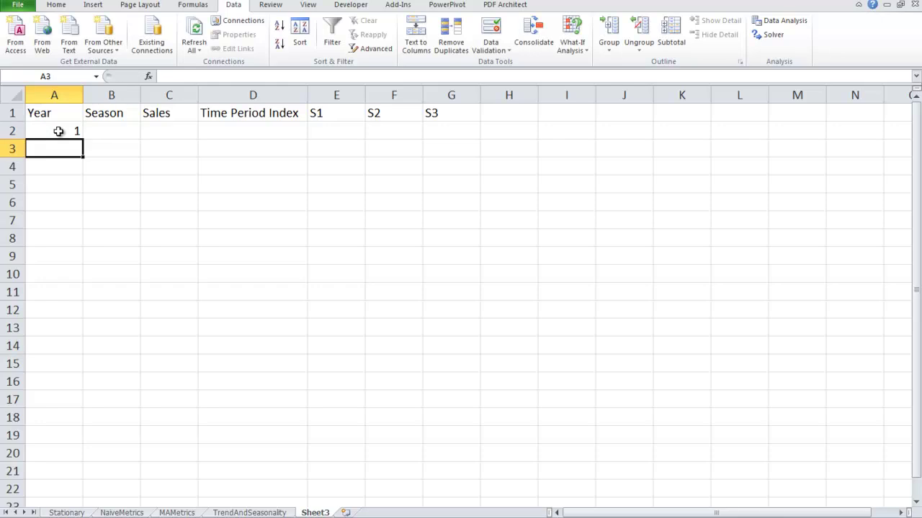
{"action": "type", "text": "1"}
{"action": "key", "text": "Return"}
{"action": "type", "text": "1"}
{"action": "key", "text": "Return"}
- Enter the season numbers 1, 2 and 3 in cells B2:B4
{"action": "left_click", "coordinate": [122, 131]}
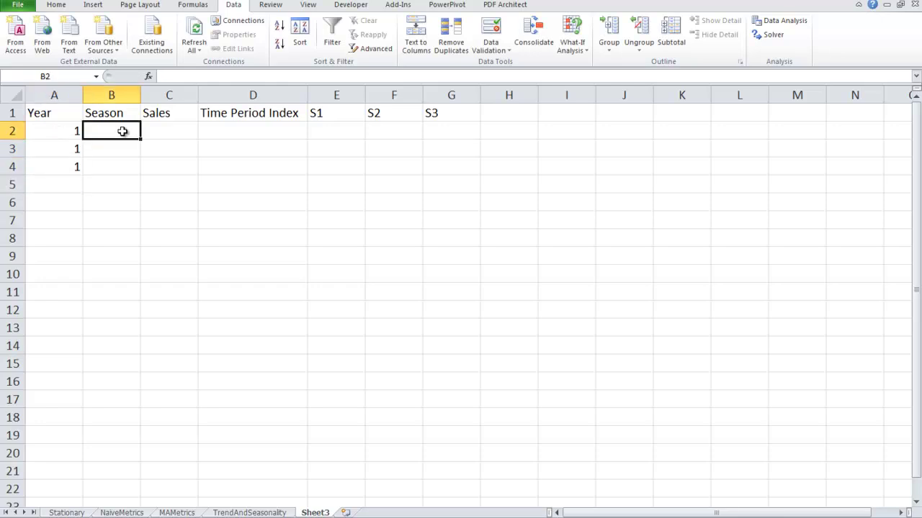
{"action": "type", "text": "1"}
{"action": "key", "text": "Return"}
{"action": "type", "text": "2"}
{"action": "key", "text": "Return"}
{"action": "type", "text": "3"}
{"action": "key", "text": "Return"}
- Copy the season numbers in B2:B4 and repeat them three times down the Season column through B13
{"action": "left_click_drag", "start_coordinate": [122, 131], "coordinate": [123, 162]}
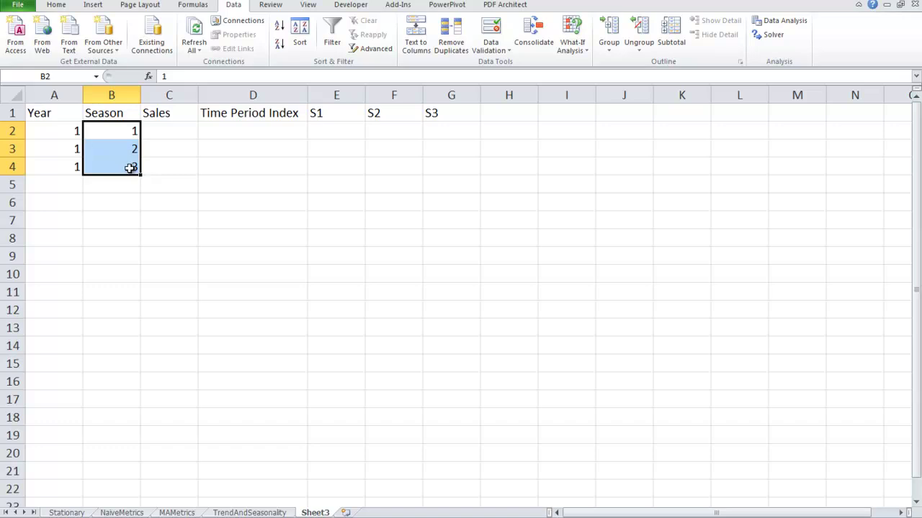
{"action": "key", "text": "ctrl+c"}
{"action": "left_click", "coordinate": [115, 185]}
{"action": "key", "text": "ctrl+v"}
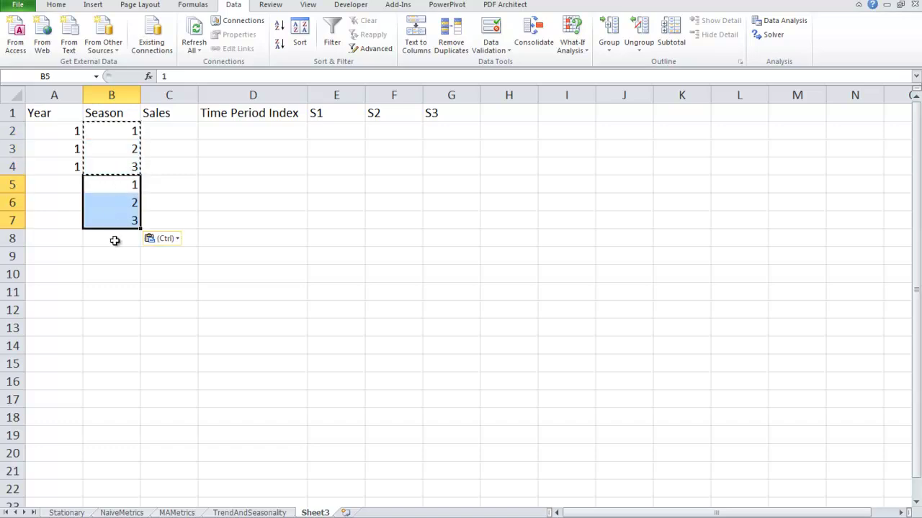
{"action": "left_click", "coordinate": [115, 239]}
{"action": "key", "text": "ctrl+v"}
{"action": "left_click", "coordinate": [114, 291]}
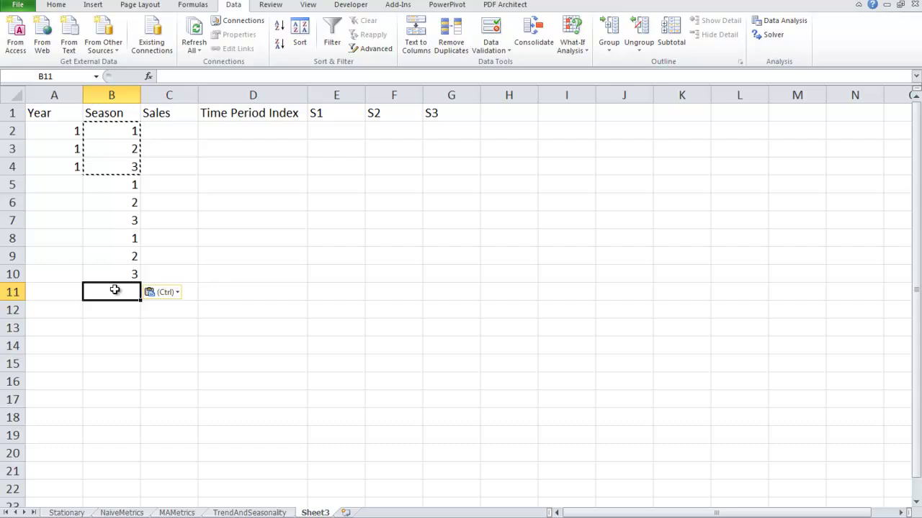
{"action": "key", "text": "ctrl+v"}
- Fill the Year column from A5 to A13 with three rows each of 2, 3 and 4
{"action": "left_click", "coordinate": [76, 185]}
{"action": "type", "text": "2"}
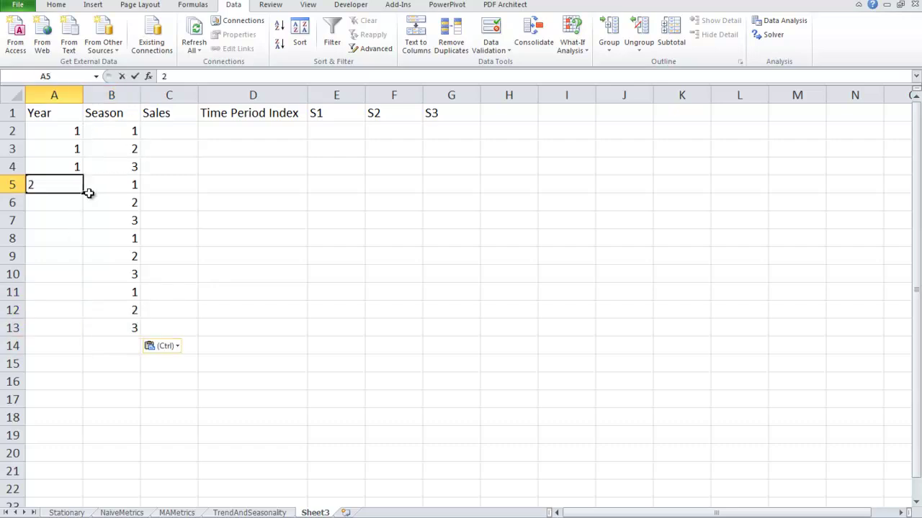
{"action": "key", "text": "Return"}
{"action": "type", "text": "2"}
{"action": "key", "text": "Return"}
{"action": "type", "text": "2"}
{"action": "key", "text": "Return"}
{"action": "type", "text": "3"}
{"action": "key", "text": "Return"}
{"action": "type", "text": "3"}
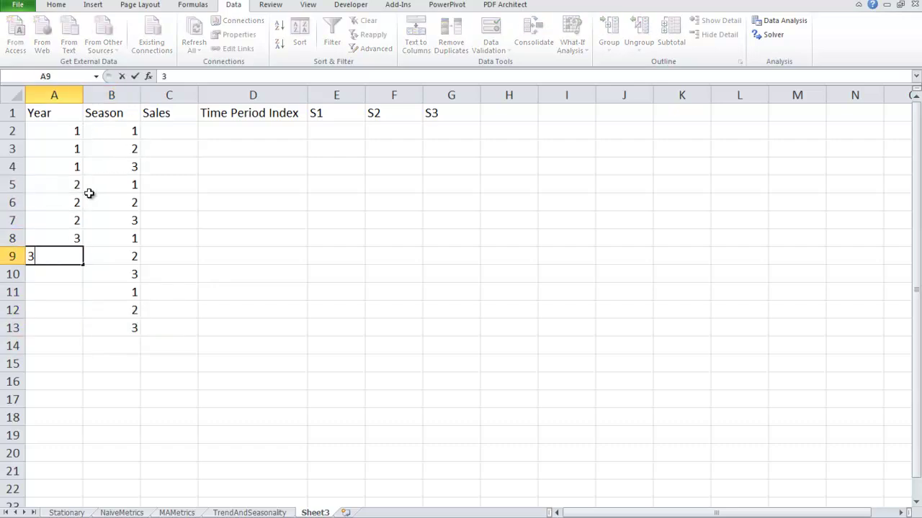
{"action": "key", "text": "Return"}
{"action": "type", "text": "3"}
{"action": "key", "text": "Return"}
{"action": "type", "text": "4"}
{"action": "key", "text": "Return"}
{"action": "type", "text": "4"}
{"action": "key", "text": "Return"}
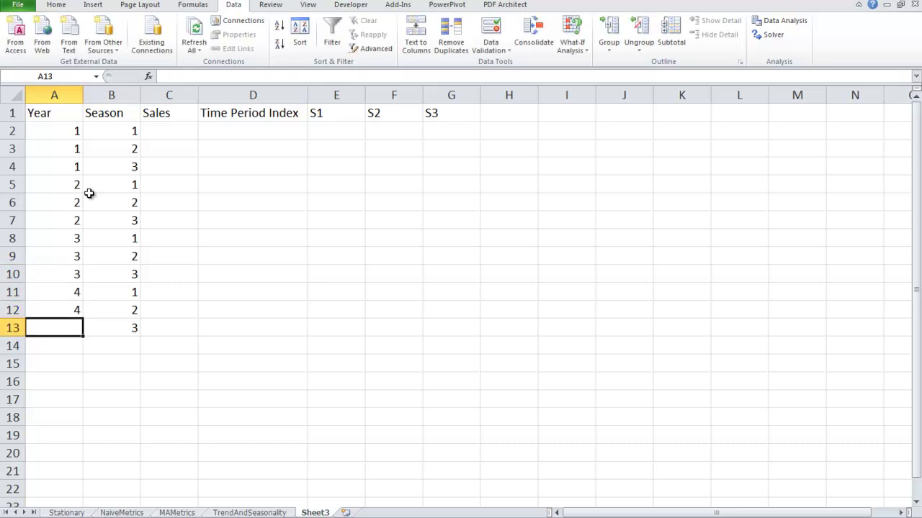
{"action": "type", "text": "4"}
{"action": "key", "text": "Return"}
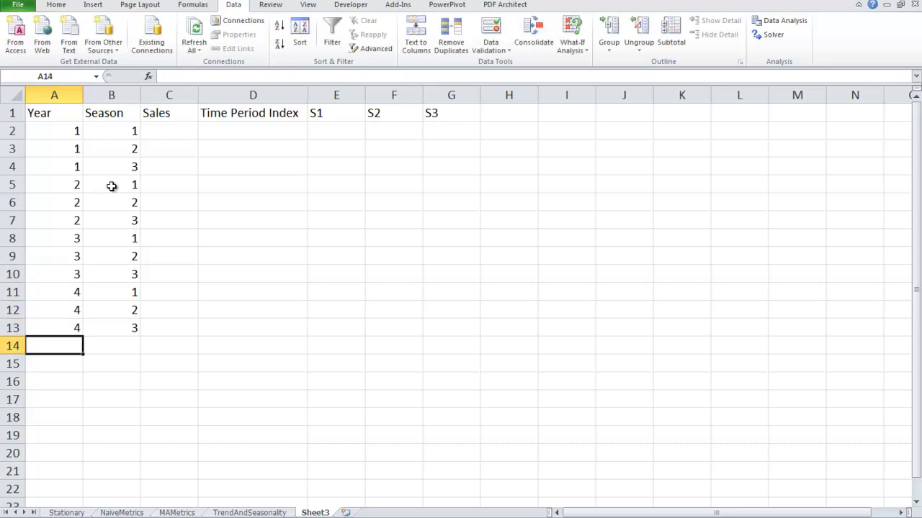
- Copy the year 1 sales in B7:D7 of the TrendAndSeasonality sheet and paste them transposed into Sheet3 at C2
{"action": "left_click", "coordinate": [230, 513]}
{"action": "left_click_drag", "start_coordinate": [113, 219], "coordinate": [251, 221]}
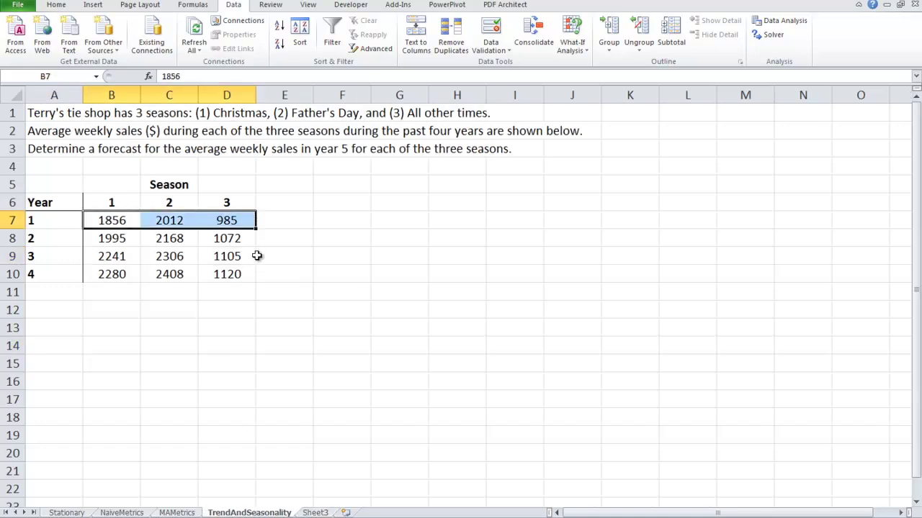
{"action": "left_click", "coordinate": [312, 513]}
{"action": "right_click", "coordinate": [162, 134]}
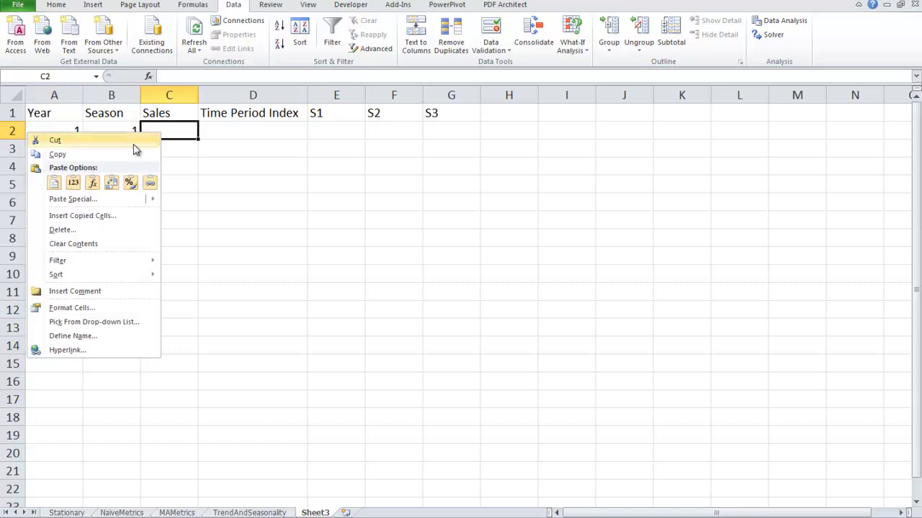
{"action": "left_click", "coordinate": [111, 184]}
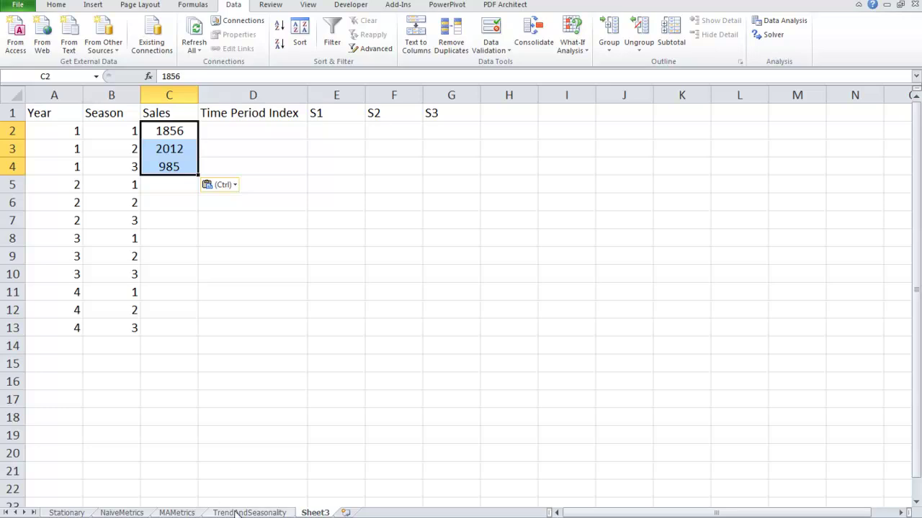
- Copy the year 2 sales in B8:D8 of the TrendAndSeasonality sheet and paste them transposed into Sheet3 at C5
{"action": "left_click", "coordinate": [236, 513]}
{"action": "left_click_drag", "start_coordinate": [113, 239], "coordinate": [203, 239]}
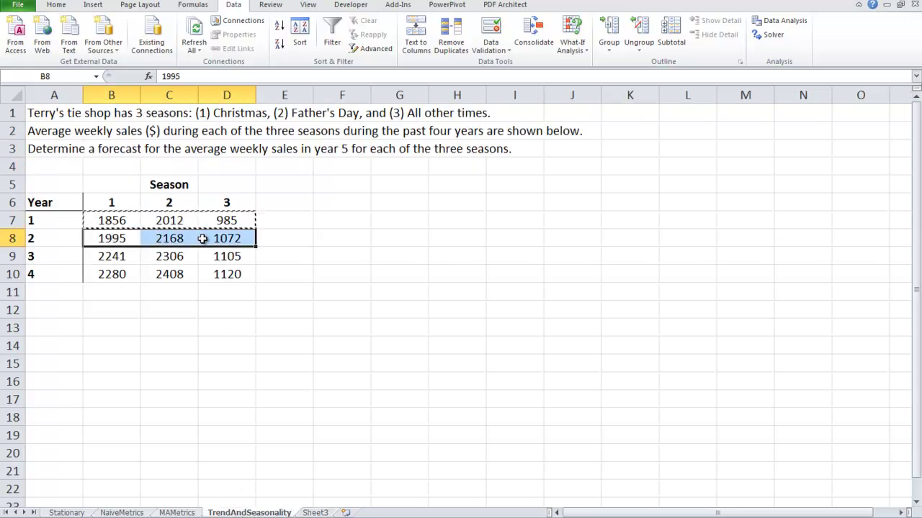
{"action": "left_click", "coordinate": [315, 513]}
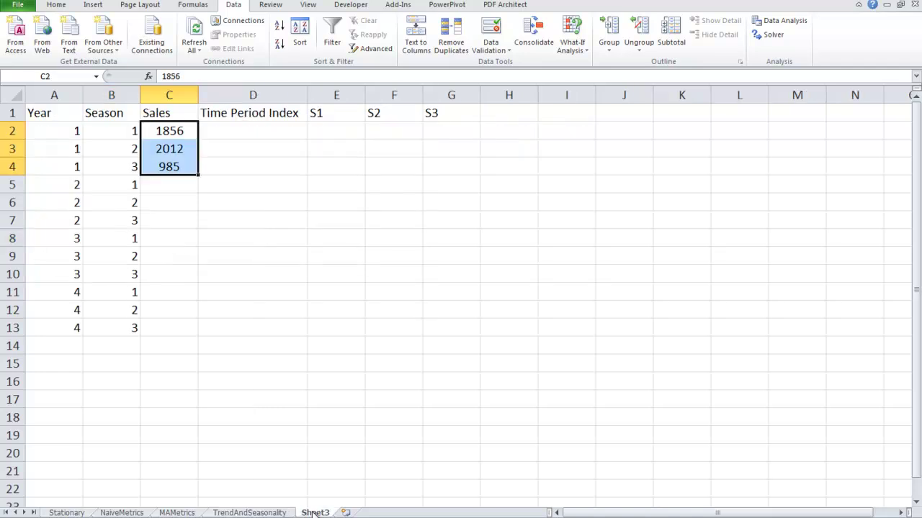
{"action": "right_click", "coordinate": [170, 184]}
{"action": "left_click", "coordinate": [132, 235]}
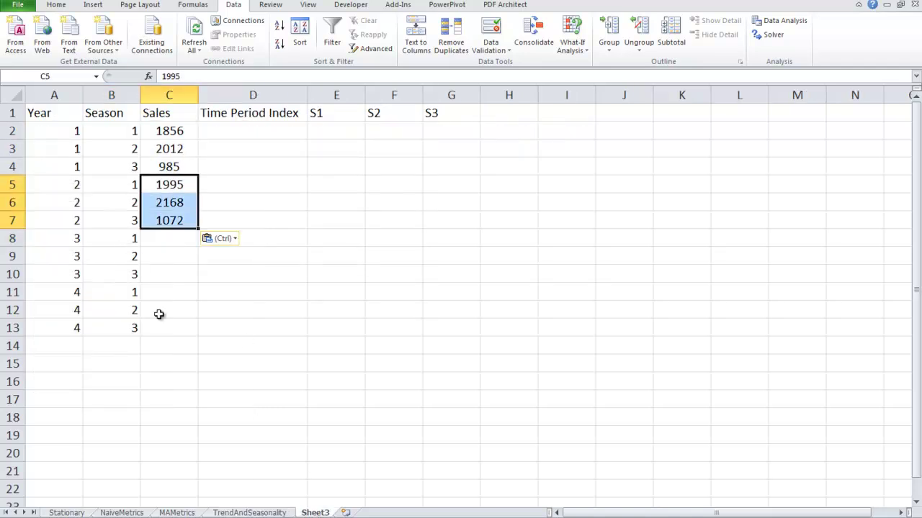
- Copy the year 3 sales in B9:D9 of the TrendAndSeasonality sheet and paste them transposed into Sheet3 at C8
{"action": "left_click", "coordinate": [249, 513]}
{"action": "left_click", "coordinate": [128, 257]}
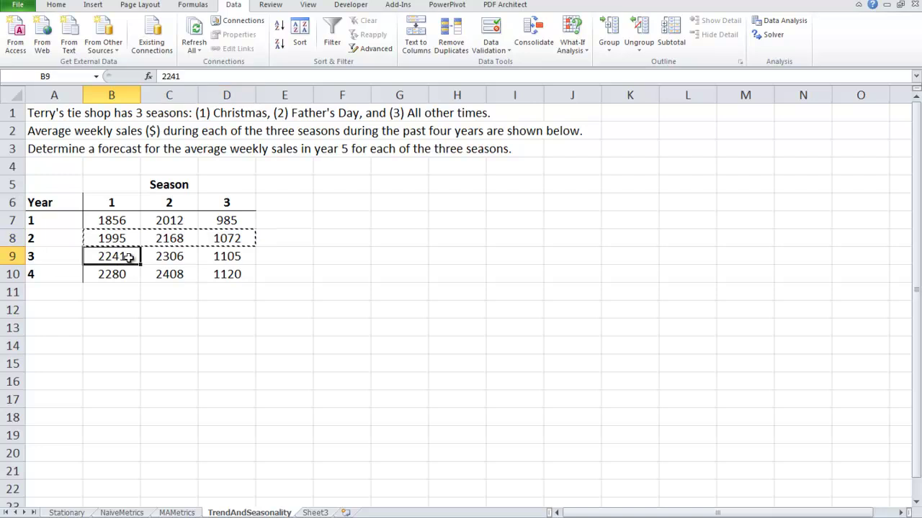
{"action": "left_click_drag", "start_coordinate": [128, 257], "coordinate": [199, 261]}
{"action": "key", "text": "ctrl+c"}
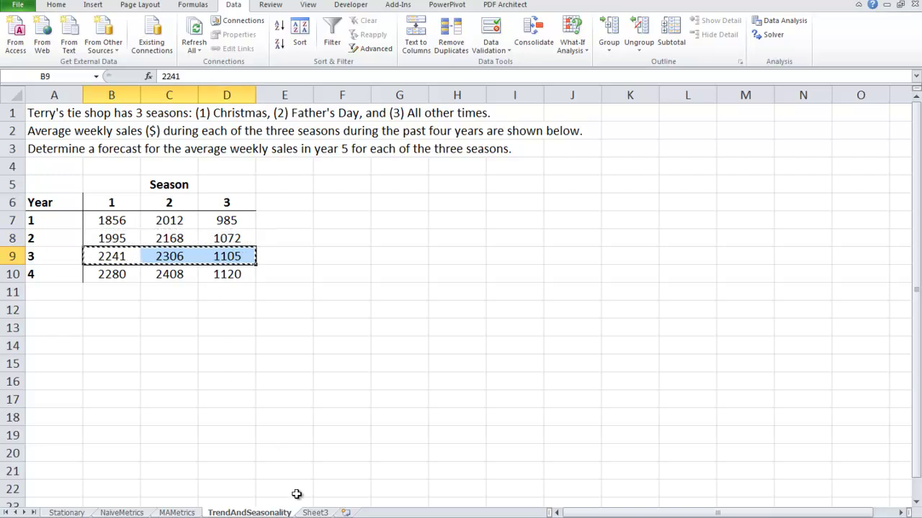
{"action": "left_click", "coordinate": [314, 512]}
{"action": "right_click", "coordinate": [164, 238]}
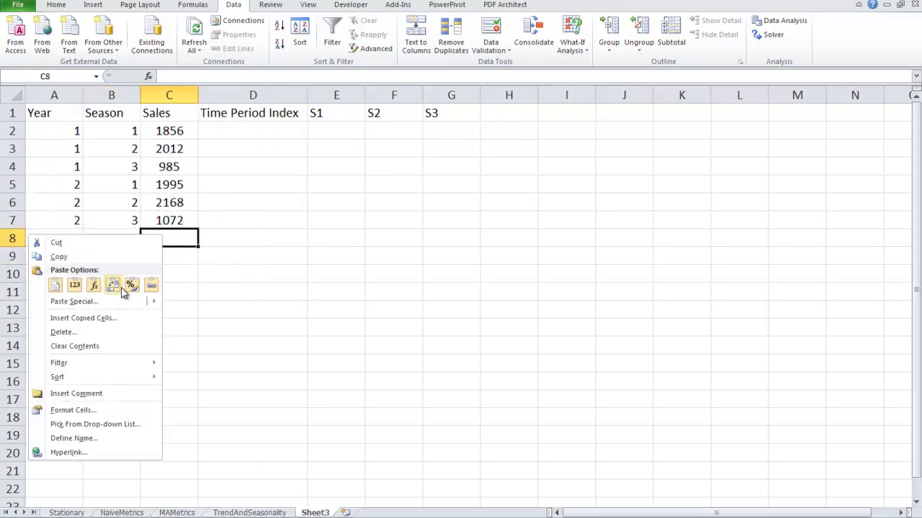
{"action": "left_click", "coordinate": [113, 285]}
- Copy the year 4 sales in B10:D10 of the TrendAndSeasonality sheet and paste them transposed into Sheet3 at C11
{"action": "left_click", "coordinate": [148, 292]}
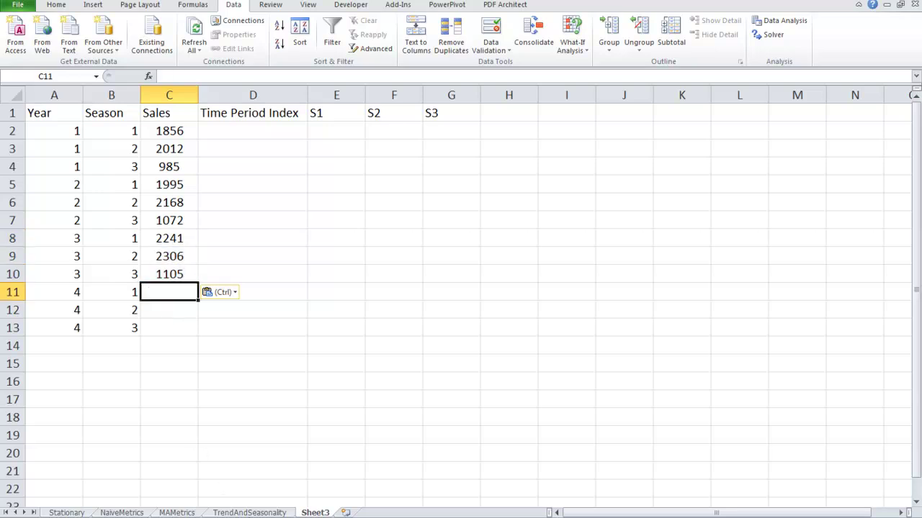
{"action": "left_click", "coordinate": [252, 513]}
{"action": "left_click_drag", "start_coordinate": [132, 271], "coordinate": [200, 271]}
{"action": "key", "text": "ctrl+c"}
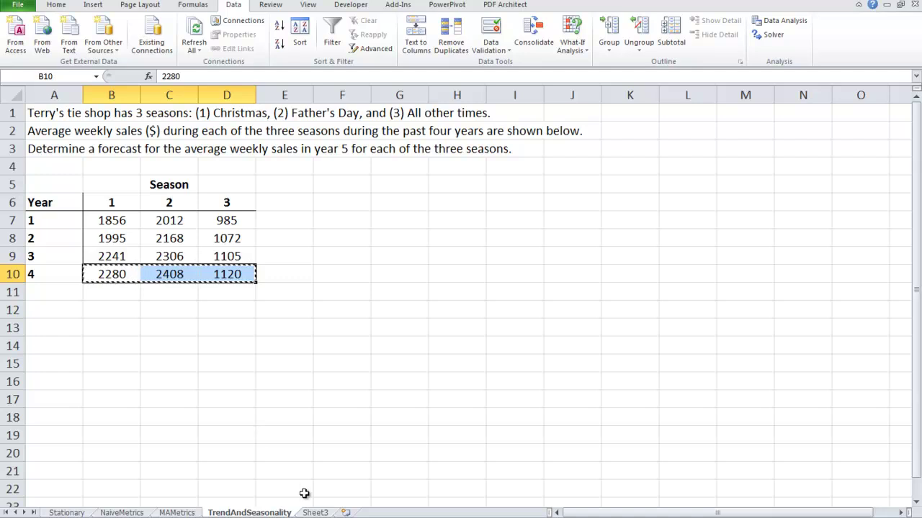
{"action": "left_click", "coordinate": [315, 512]}
{"action": "right_click", "coordinate": [174, 292]}
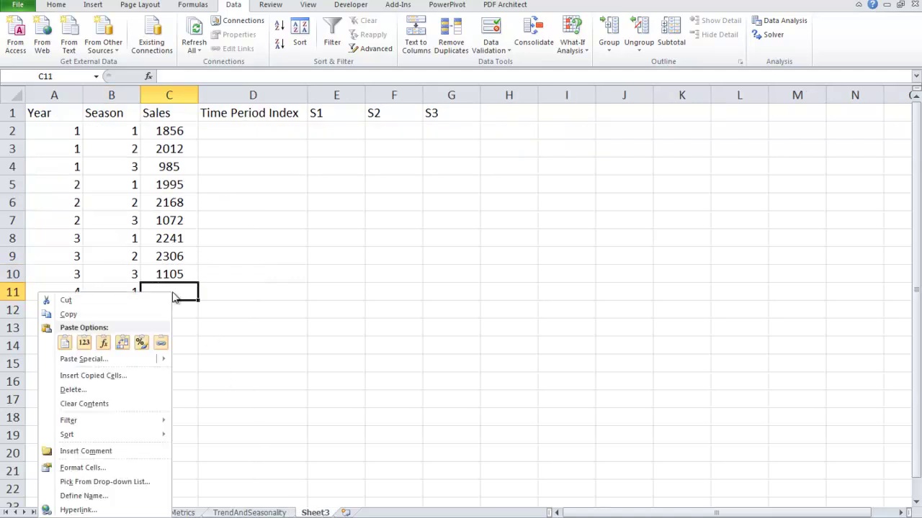
{"action": "left_click", "coordinate": [124, 344]}
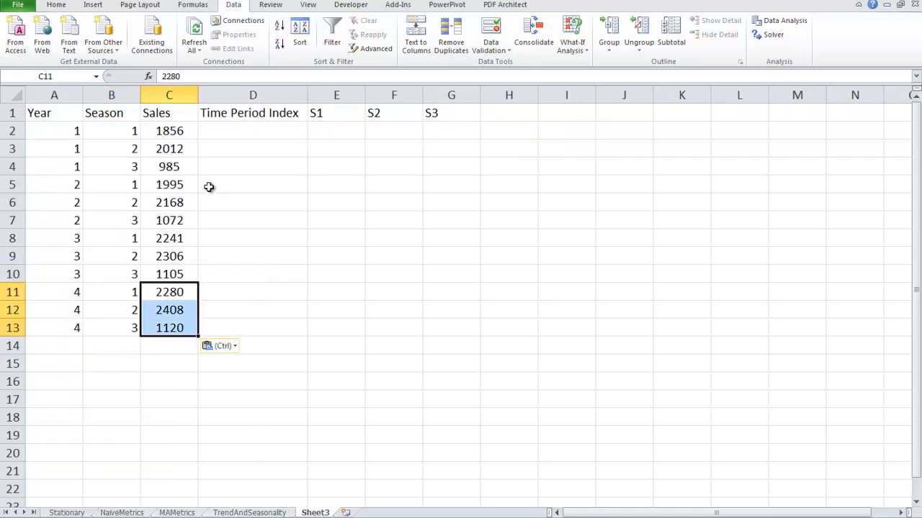
- Fill the Time Period Index column with the series 1 to 12 in D2:D13
{"action": "left_click", "coordinate": [234, 132]}
{"action": "type", "text": "1"}
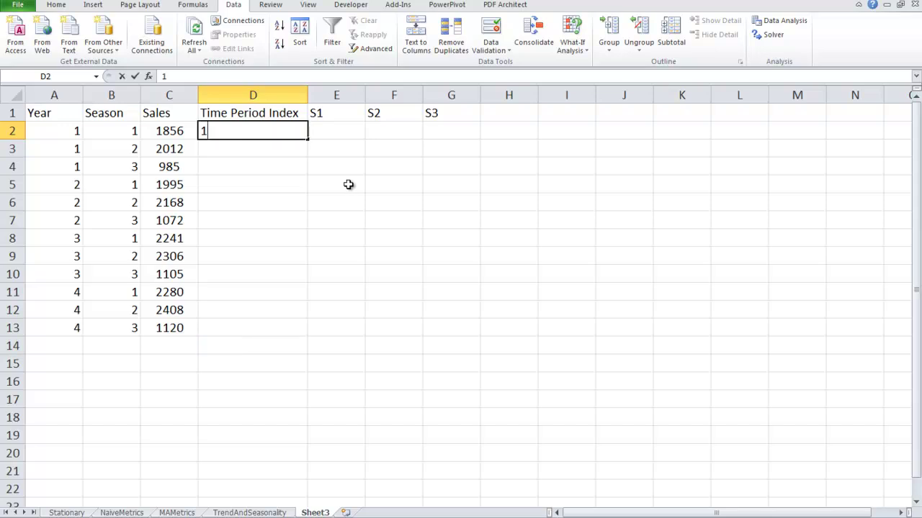
{"action": "key", "text": "Return"}
{"action": "type", "text": "2"}
{"action": "key", "text": "Return"}
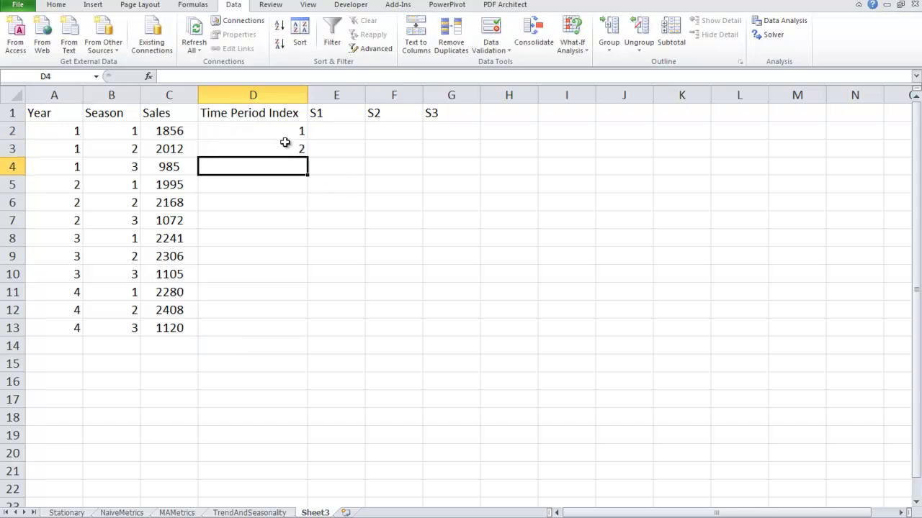
{"action": "left_click_drag", "start_coordinate": [283, 132], "coordinate": [284, 146]}
{"action": "double_click", "coordinate": [308, 158]}
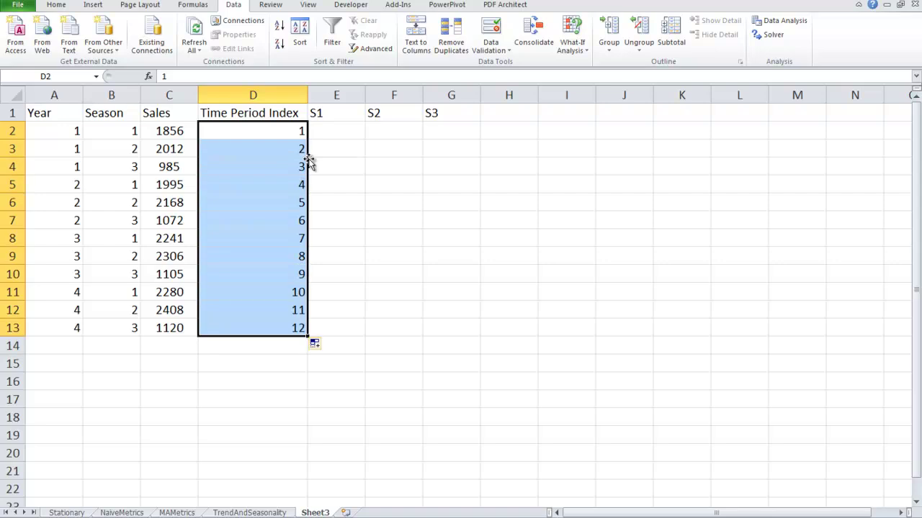
- Center the contents of columns A through G horizontally
{"action": "left_click", "coordinate": [333, 134]}
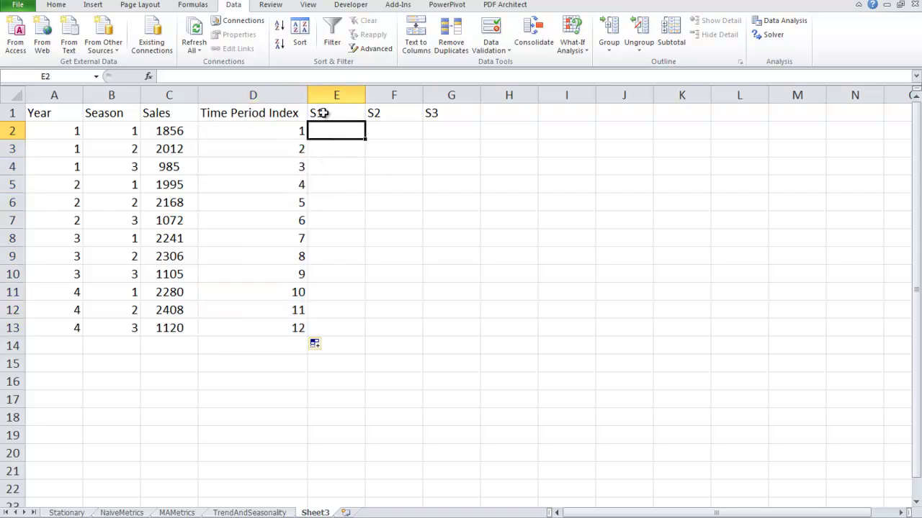
{"action": "left_click_drag", "start_coordinate": [64, 95], "coordinate": [426, 91]}
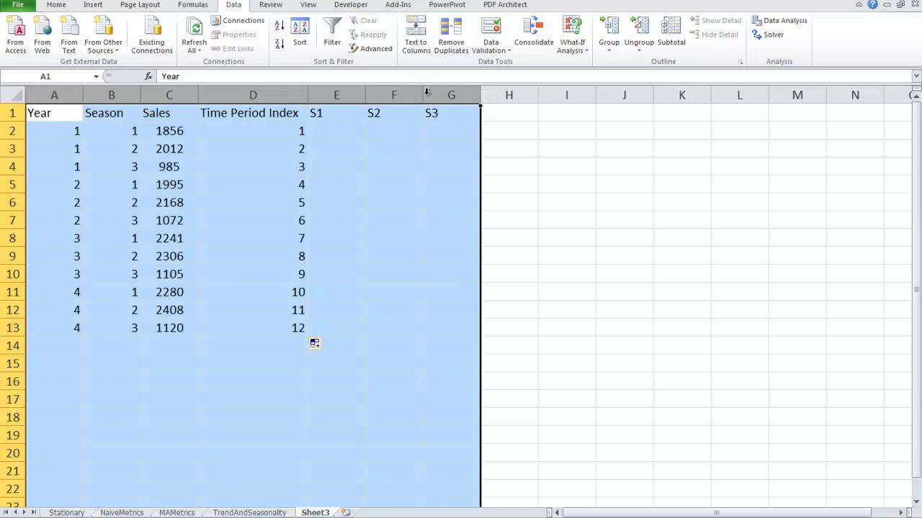
{"action": "left_click", "coordinate": [58, 6]}
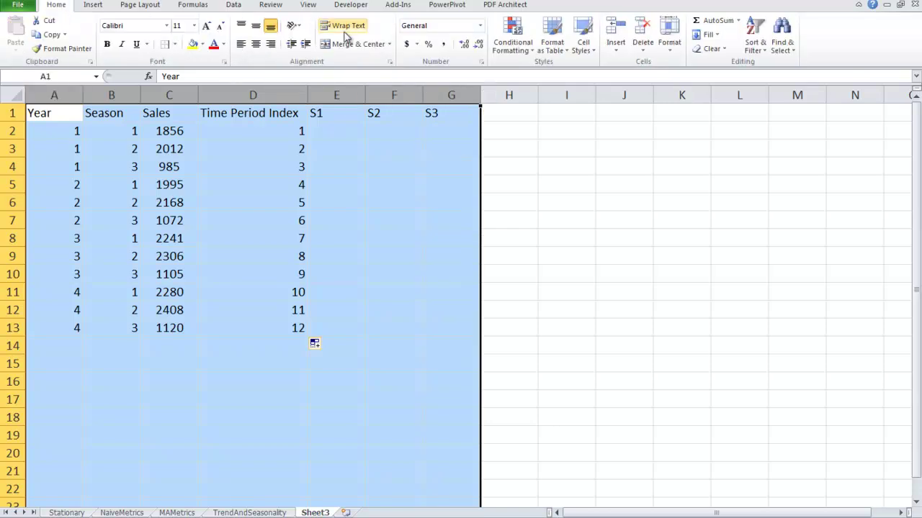
{"action": "left_click", "coordinate": [255, 44]}
- Enter the season 1 indicators 1, 0 and 0 for S1, S2 and S3 in E2:G2
{"action": "left_click", "coordinate": [334, 133]}
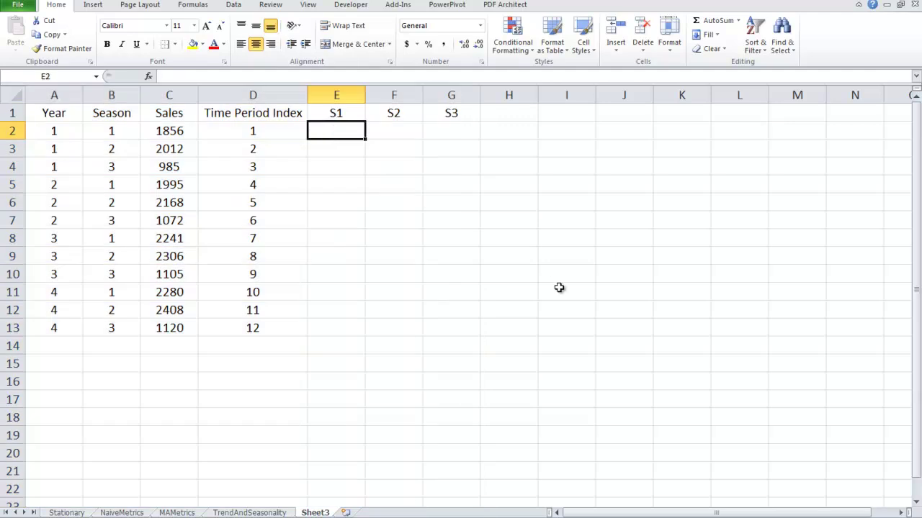
{"action": "type", "text": "1"}
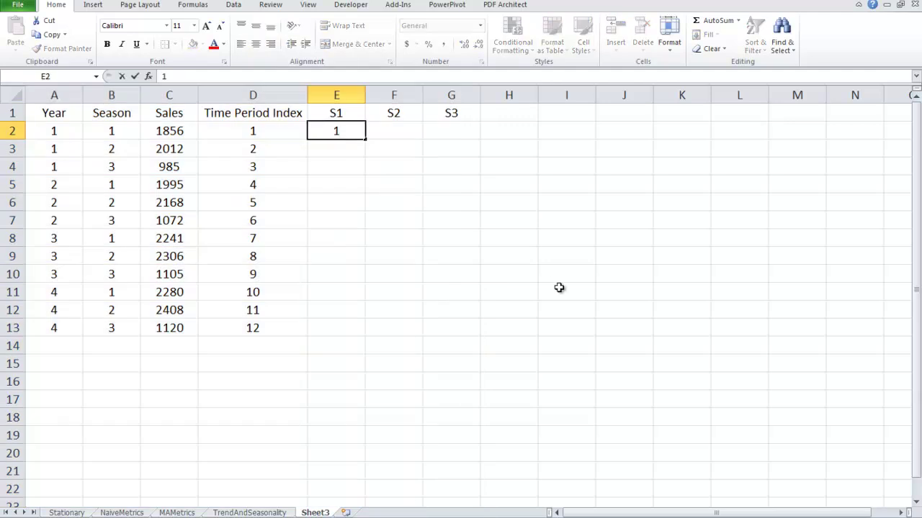
{"action": "key", "text": "Tab"}
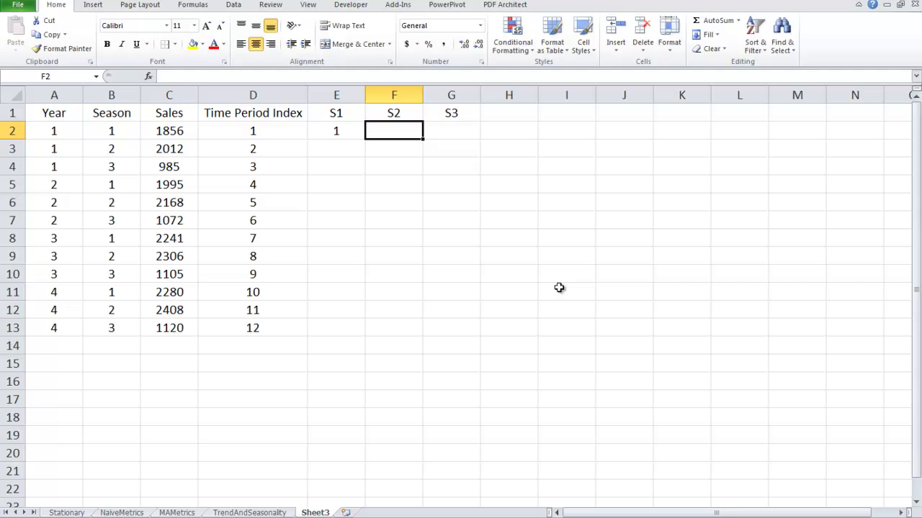
{"action": "type", "text": "0"}
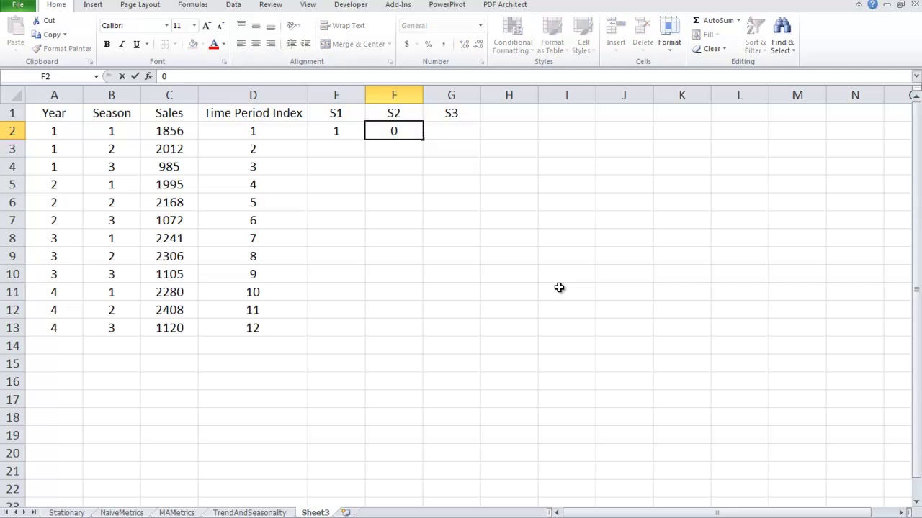
{"action": "key", "text": "Tab"}
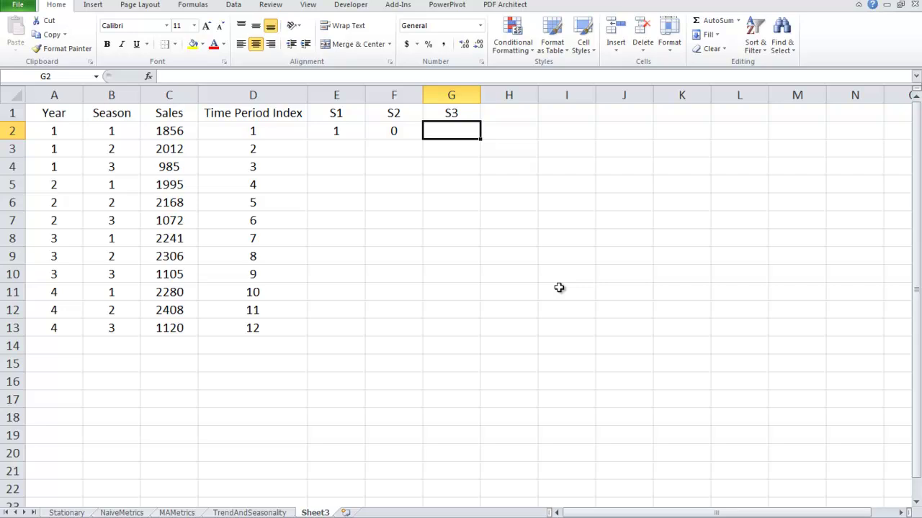
{"action": "type", "text": "0"}
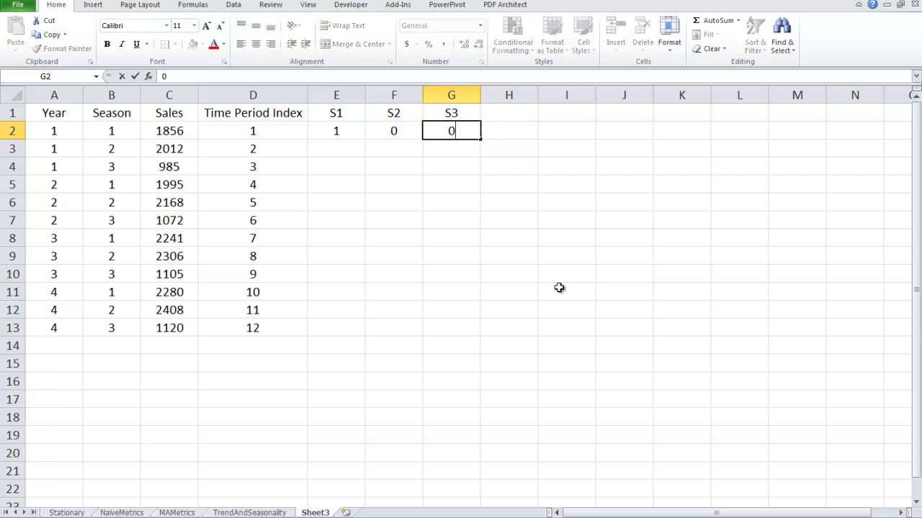
{"action": "key", "text": "Return"}
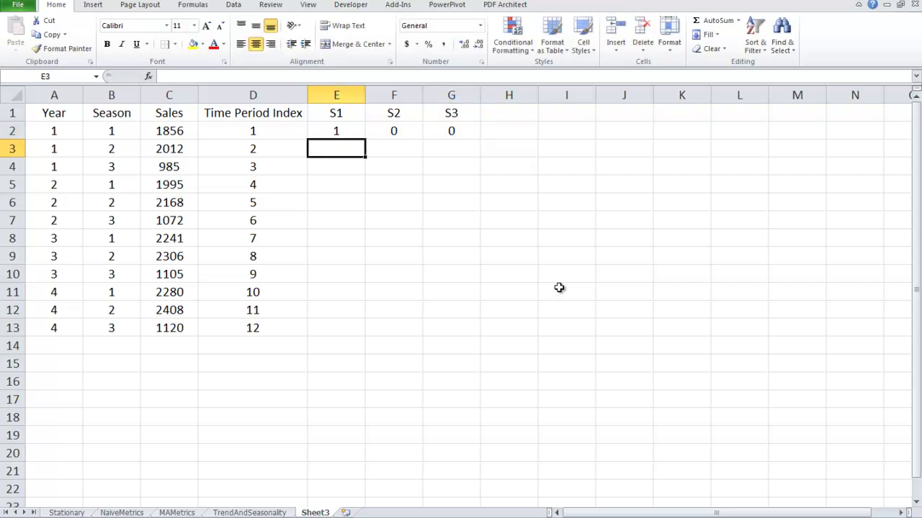
- Enter the season 2 indicators 0, 1 and 0 for S1, S2 and S3 in E3:G3
{"action": "type", "text": "0"}
{"action": "key", "text": "Tab"}
{"action": "type", "text": "1"}
{"action": "key", "text": "Tab"}
{"action": "type", "text": "0"}
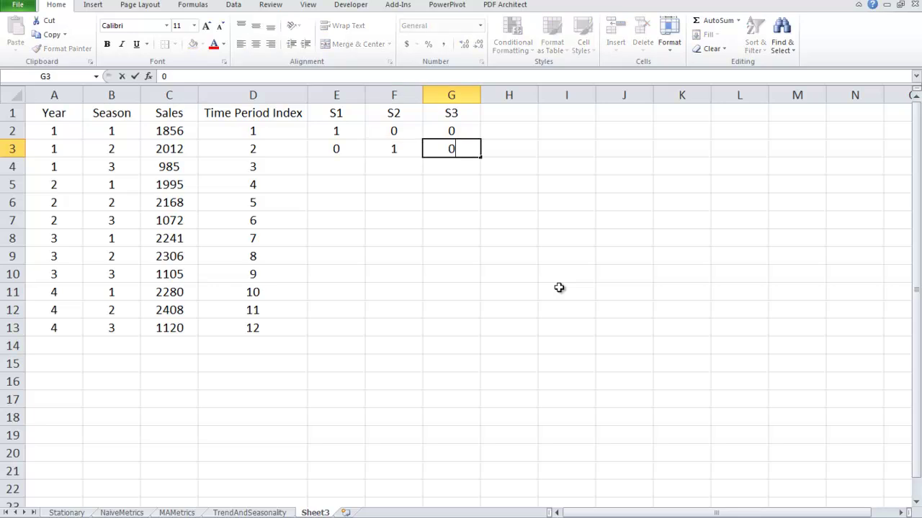
{"action": "key", "text": "Return"}
{"action": "type", "text": "9"}
{"action": "key", "text": "Tab"}
{"action": "type", "text": "9"}
{"action": "key", "text": "Tab"}
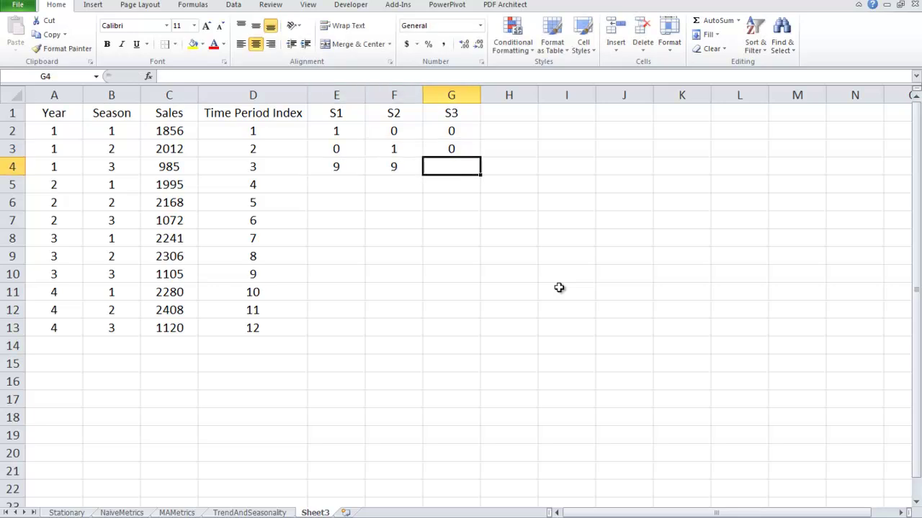
{"action": "key", "text": "Left"}
{"action": "key", "text": "Left"}
- Enter the season 3 indicators 0, 0 and 1 for S1, S2 and S3 in E4:G4
{"action": "type", "text": "0"}
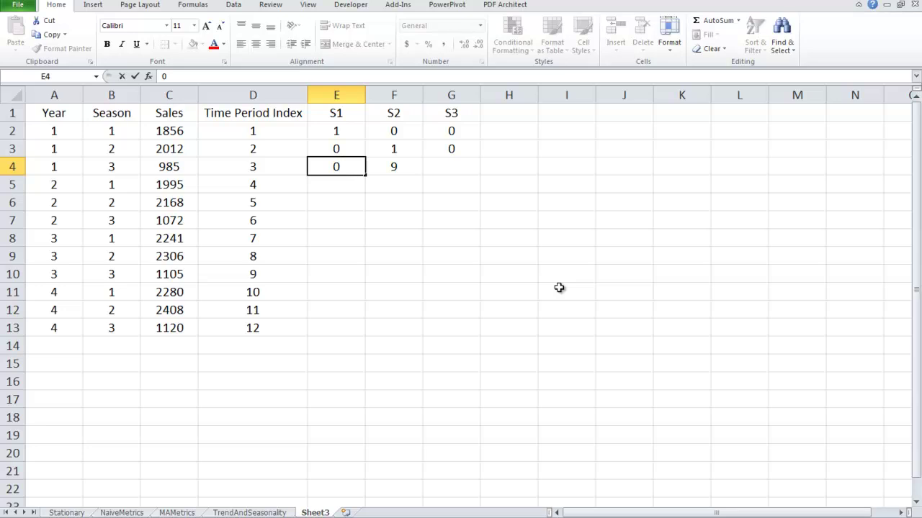
{"action": "key", "text": "Tab"}
{"action": "type", "text": "0"}
{"action": "key", "text": "Tab"}
{"action": "type", "text": "1"}
{"action": "key", "text": "Return"}
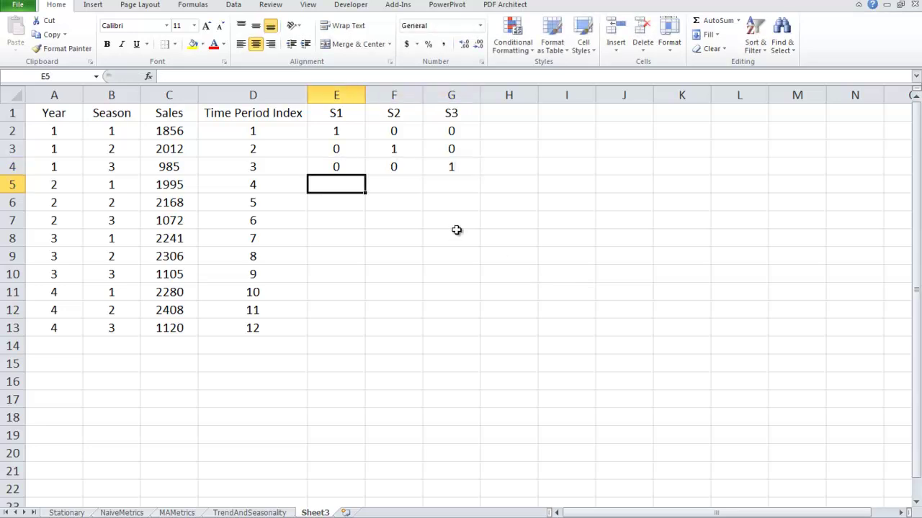
- Copy the indicator block E2:G4 and repeat it for years 2, 3 and 4 at E5, E8 and E11
{"action": "left_click_drag", "start_coordinate": [342, 136], "coordinate": [425, 166]}
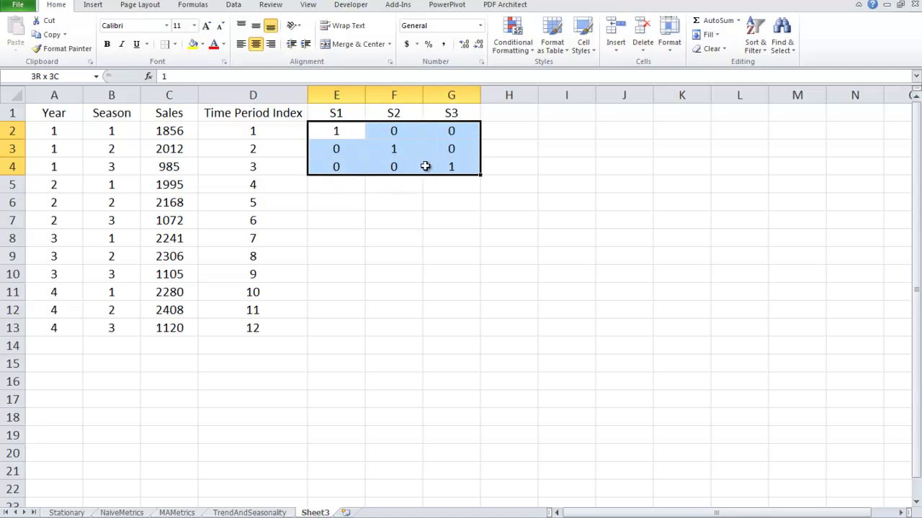
{"action": "key", "text": "ctrl+c"}
{"action": "left_click", "coordinate": [343, 185]}
{"action": "key", "text": "ctrl+v"}
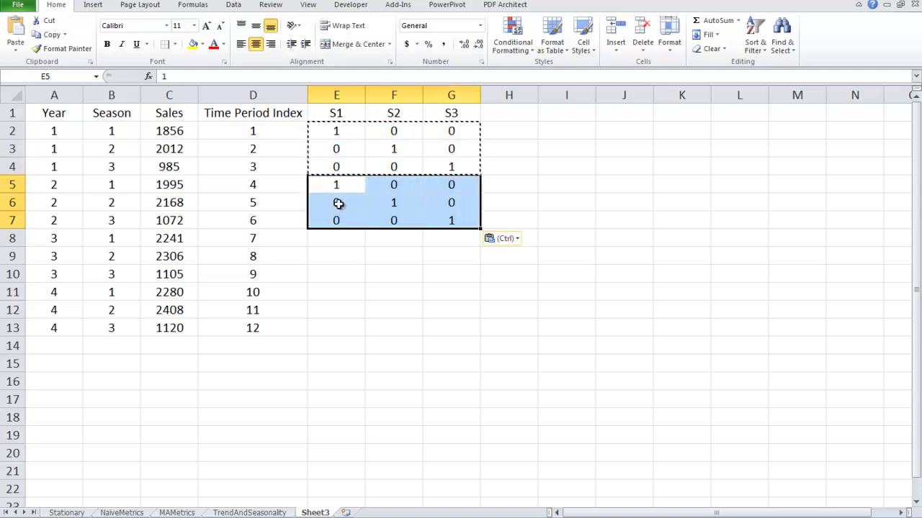
{"action": "left_click", "coordinate": [328, 243]}
{"action": "key", "text": "ctrl+v"}
{"action": "left_click", "coordinate": [333, 292]}
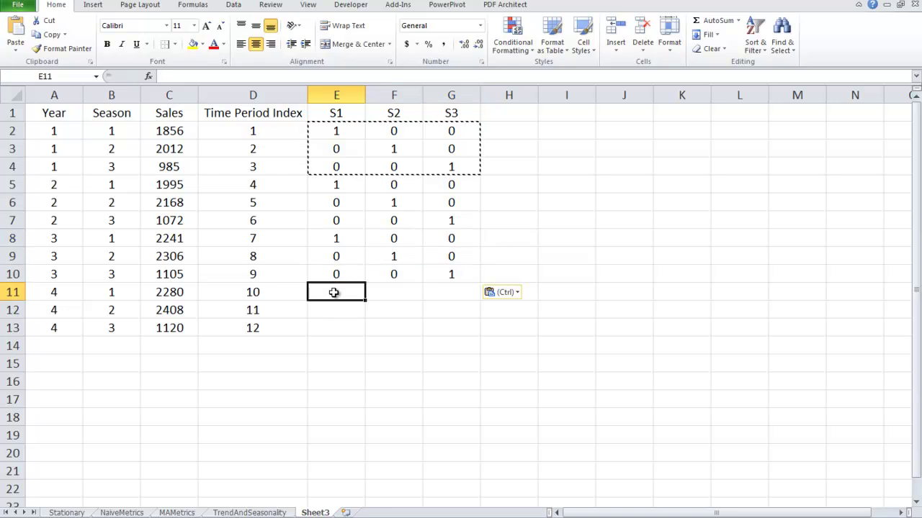
{"action": "key", "text": "ctrl+v"}
{"action": "left_click", "coordinate": [397, 357]}
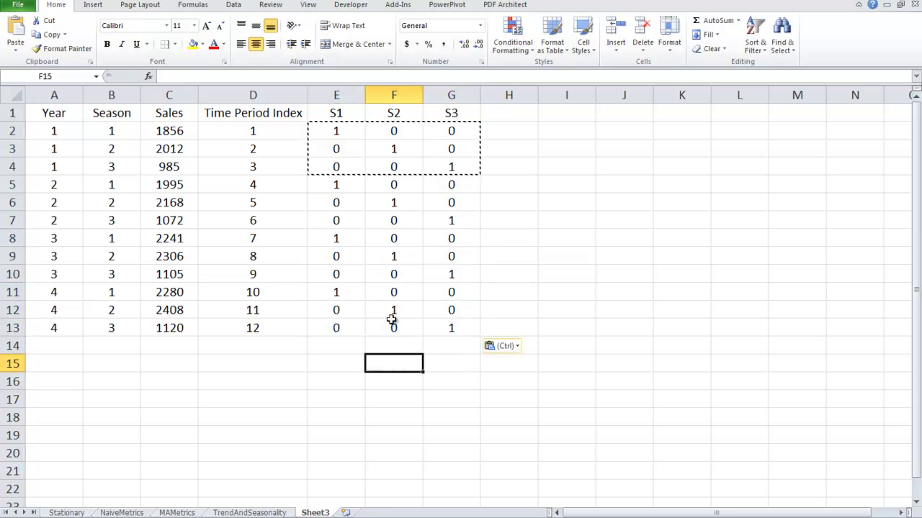
{"action": "key", "text": "Escape"}
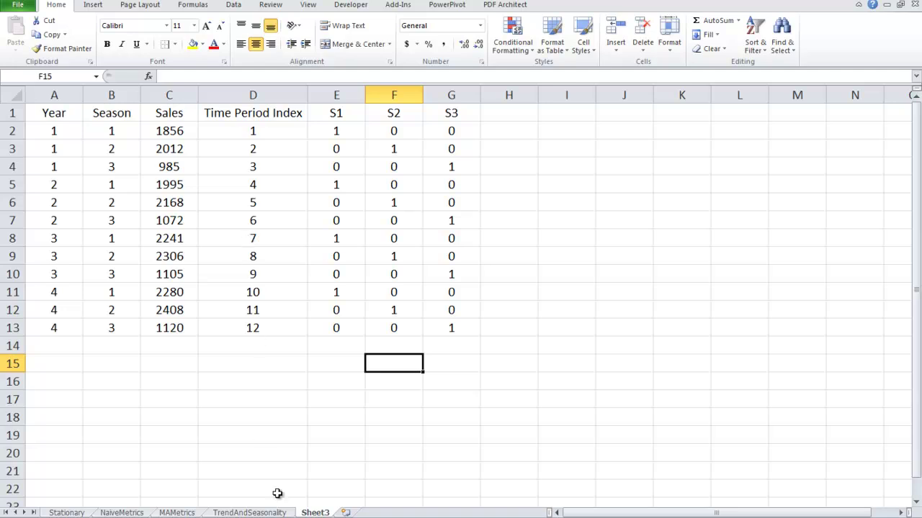
- Rename Sheet3 as TiesDataRearranged
{"action": "double_click", "coordinate": [316, 512]}
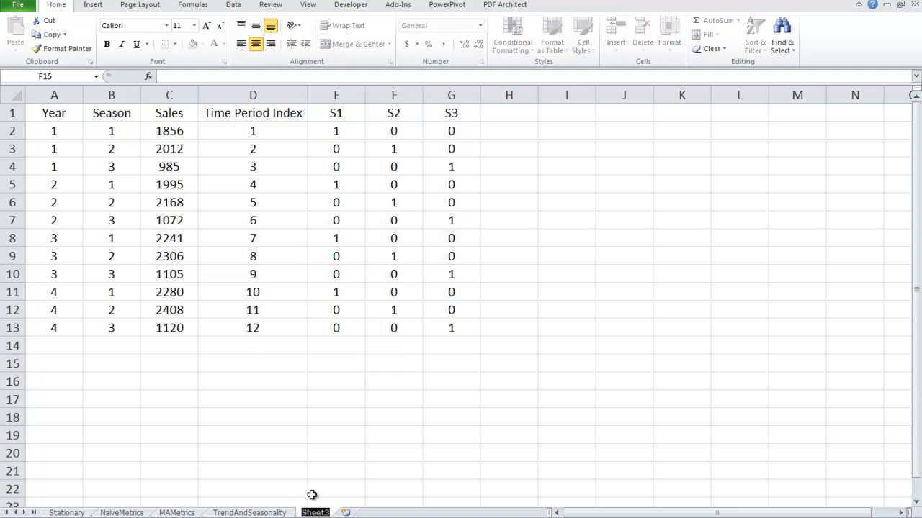
{"action": "type", "text": "TiesData"}
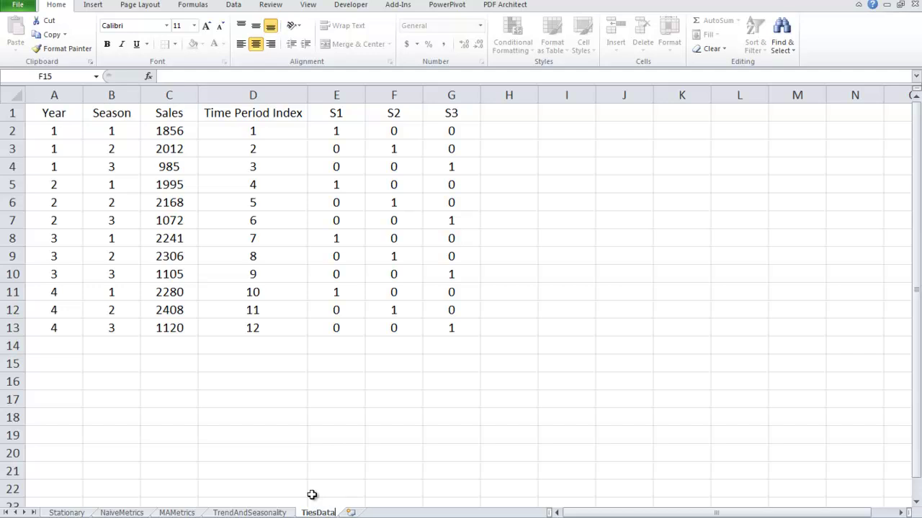
{"action": "type", "text": "Rearranged"}
{"action": "key", "text": "Return"}
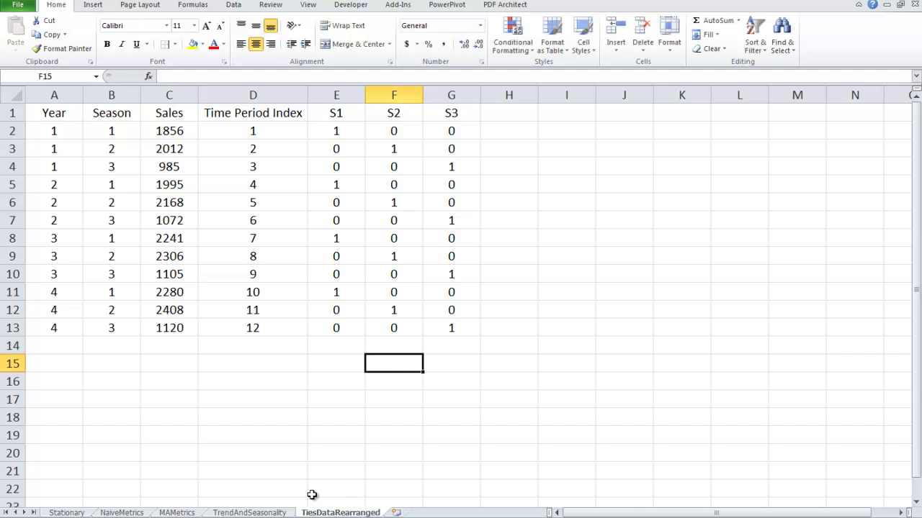
{"action": "left_click", "coordinate": [64, 115]}
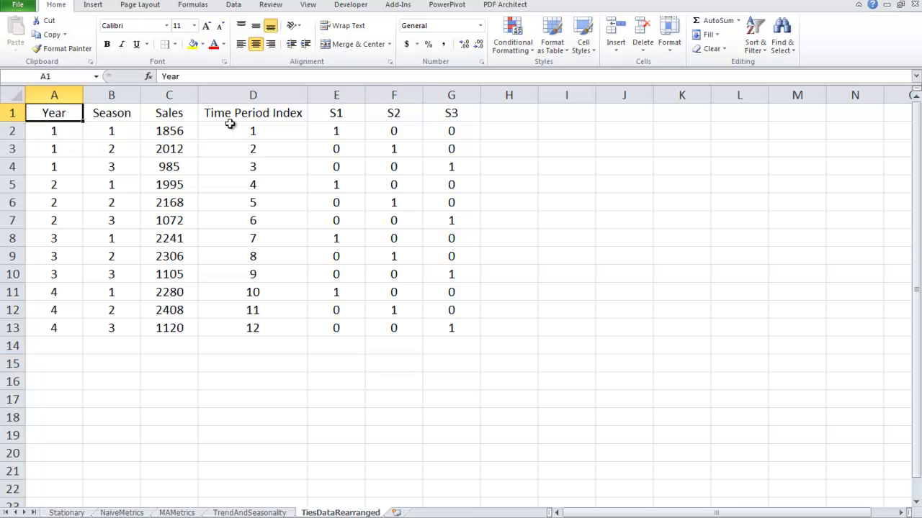
{"action": "left_click_drag", "start_coordinate": [190, 129], "coordinate": [192, 323]}
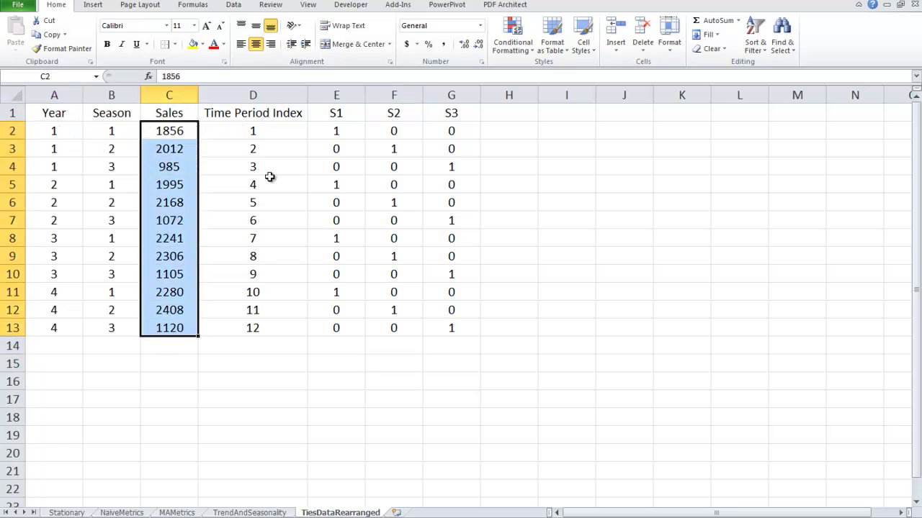
{"action": "left_click_drag", "start_coordinate": [251, 115], "coordinate": [434, 324]}
{"action": "left_click", "coordinate": [289, 272]}
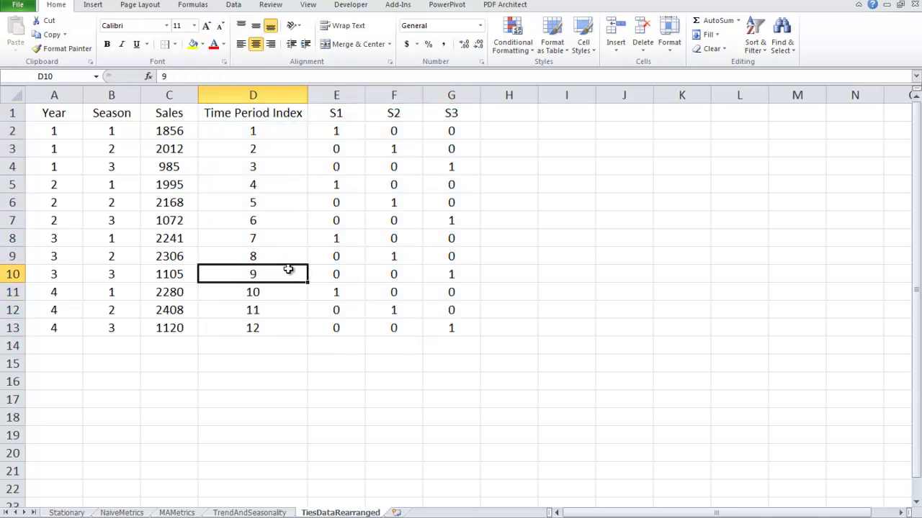
- Start a Regression analysis and set the Input Y Range to the Sales column, $C$1:$C$13
{"action": "left_click", "coordinate": [433, 115]}
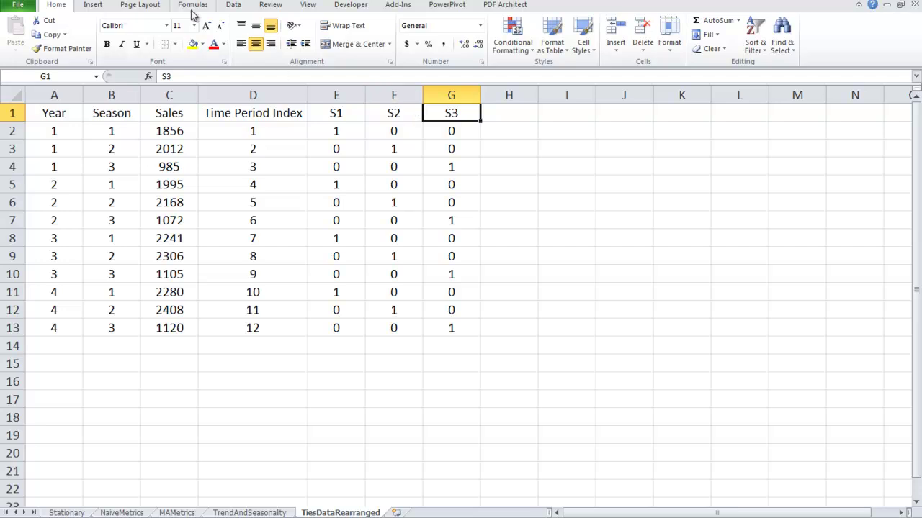
{"action": "left_click", "coordinate": [232, 6]}
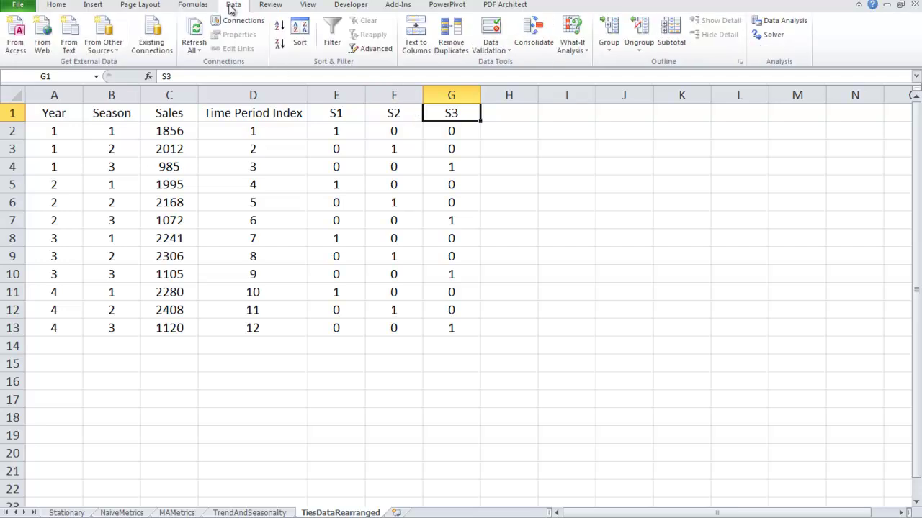
{"action": "left_click", "coordinate": [764, 23]}
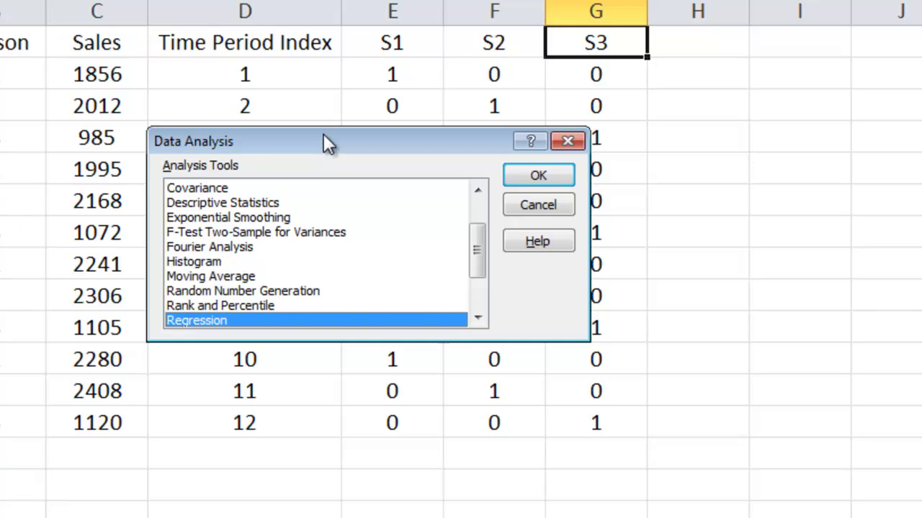
{"action": "left_click_drag", "start_coordinate": [324, 137], "coordinate": [469, 226]}
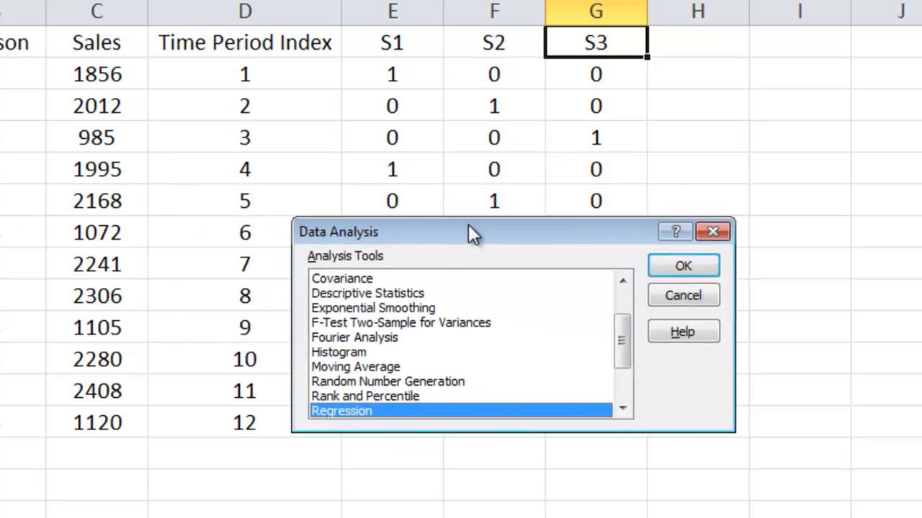
{"action": "left_click", "coordinate": [682, 267]}
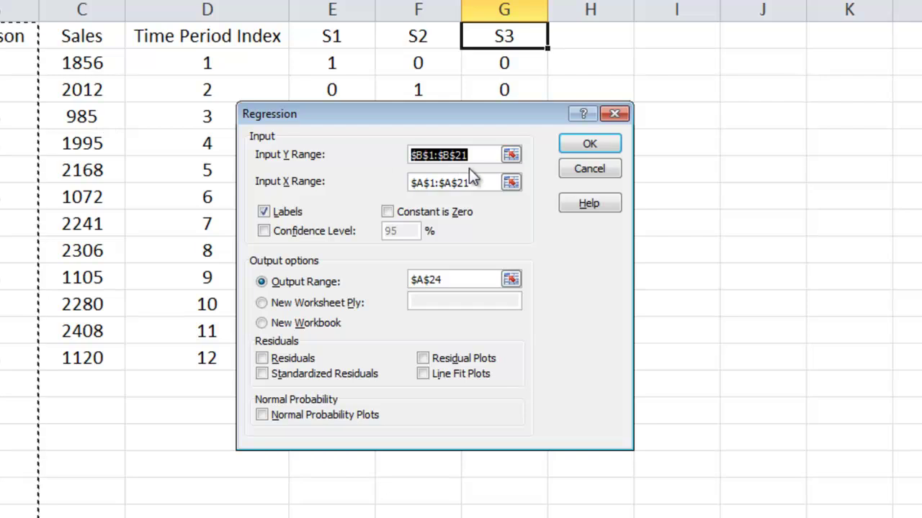
{"action": "left_click", "coordinate": [510, 157]}
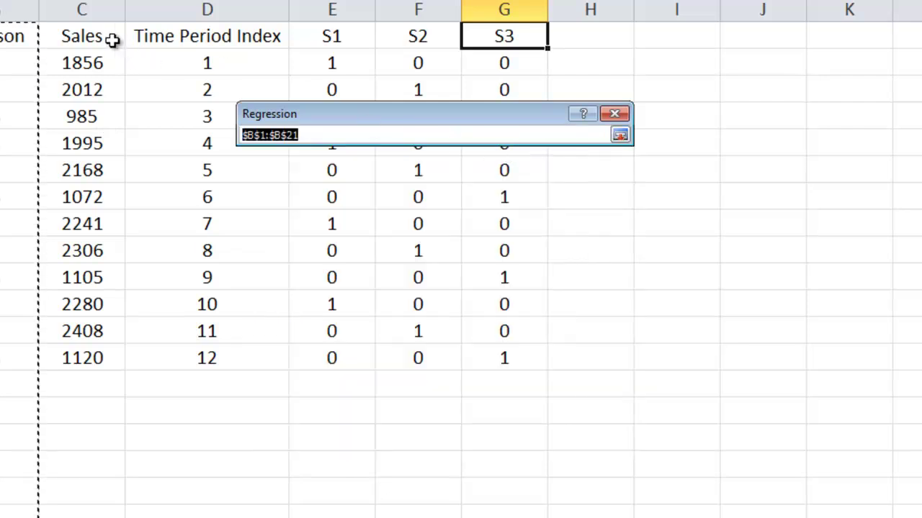
{"action": "left_click_drag", "start_coordinate": [113, 37], "coordinate": [99, 351]}
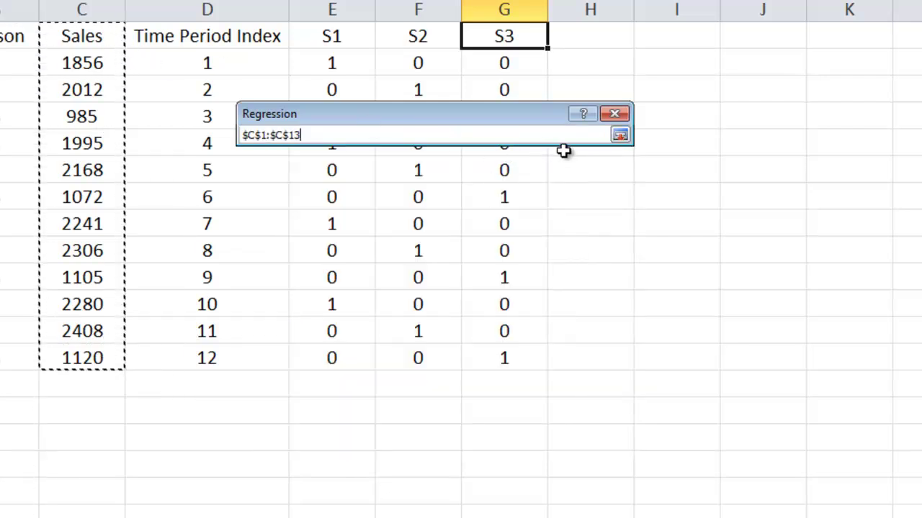
{"action": "left_click", "coordinate": [619, 136]}
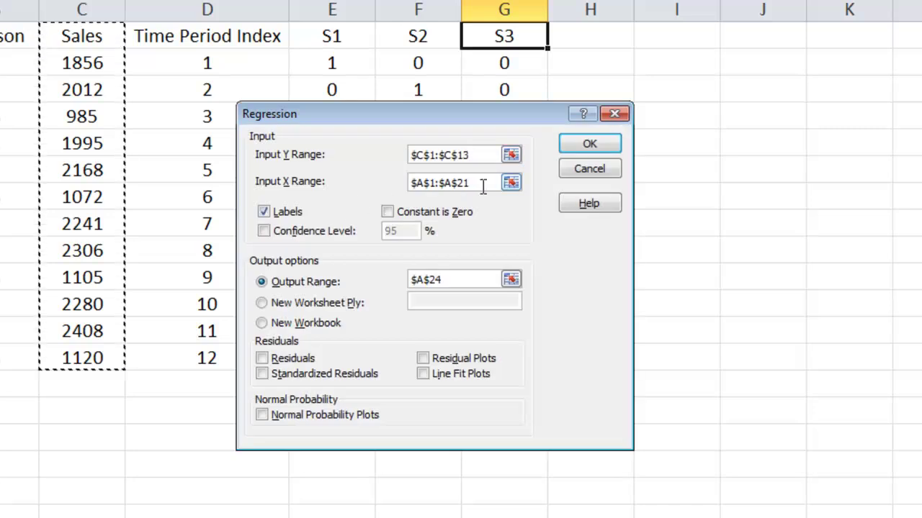
- Set the Input X Range to $D$1:$G$13 and the Output Range to $A$16, and run the regression with labels
{"action": "left_click", "coordinate": [511, 182]}
{"action": "left_click_drag", "start_coordinate": [233, 37], "coordinate": [477, 355]}
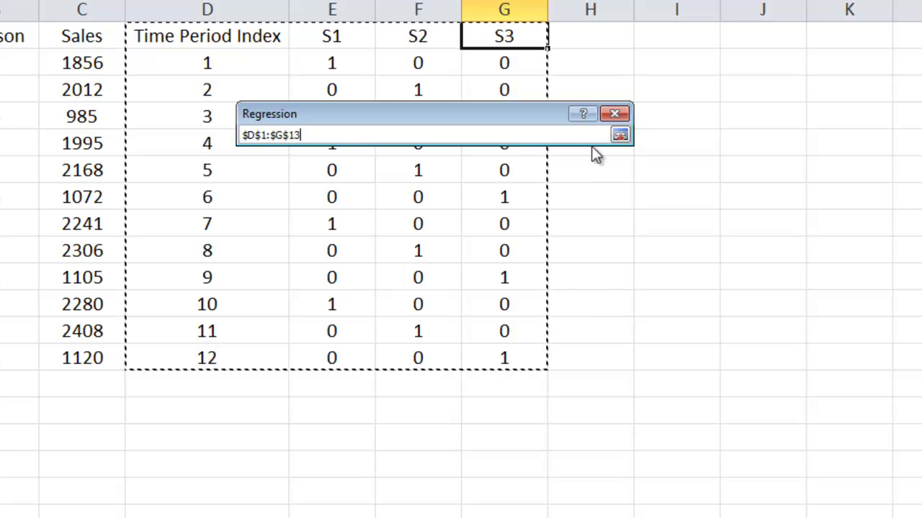
{"action": "left_click", "coordinate": [620, 136]}
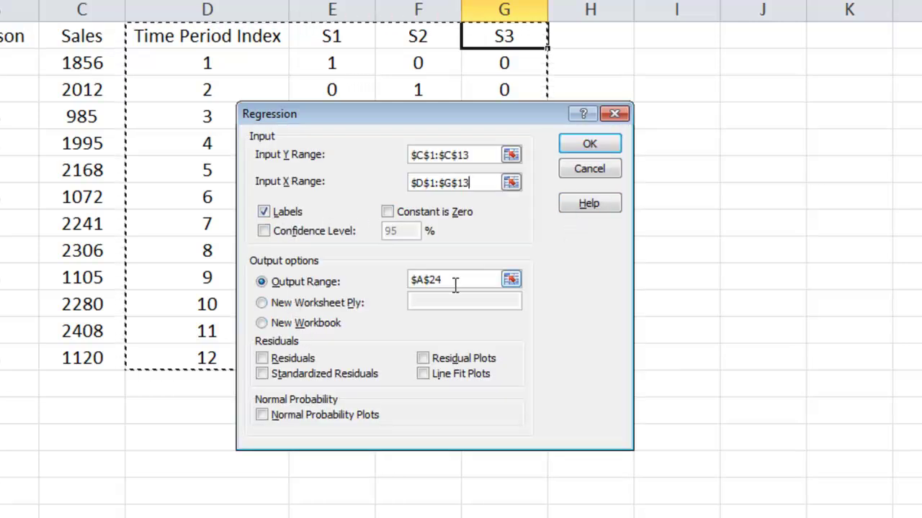
{"action": "left_click", "coordinate": [509, 280]}
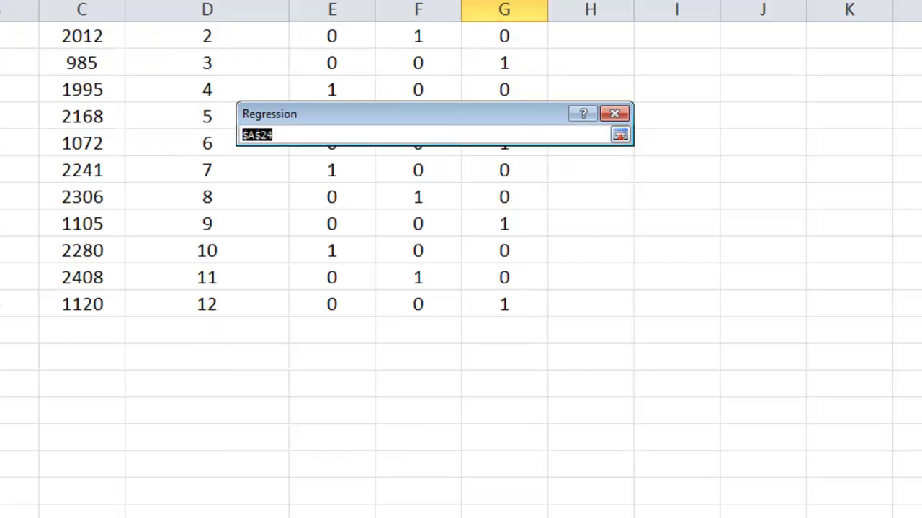
{"action": "type", "text": "$A$16"}
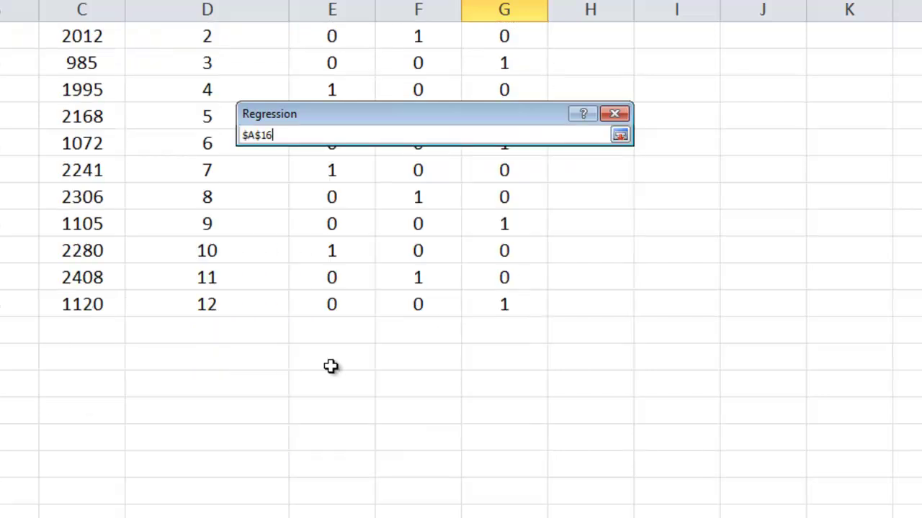
{"action": "left_click", "coordinate": [619, 134]}
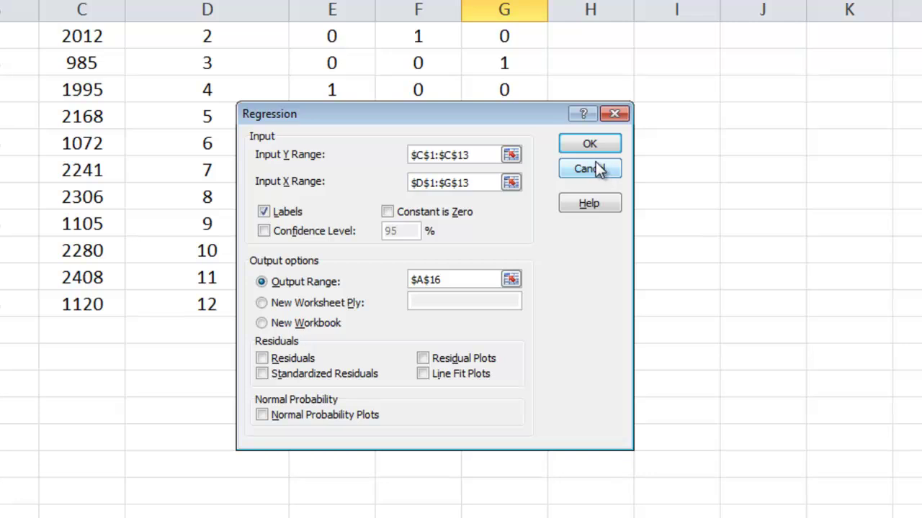
{"action": "left_click", "coordinate": [591, 145]}
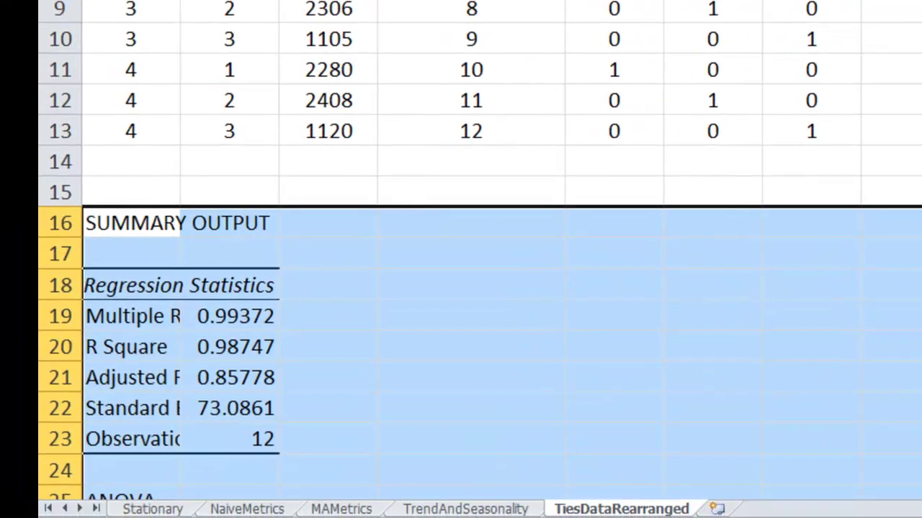
- Examine the coefficient table of the regression output, especially the S3 row's coefficient, standard error, t Stat and P-value
{"action": "scroll", "coordinate": [740, 265], "scroll_direction": "down", "scroll_amount": 7}
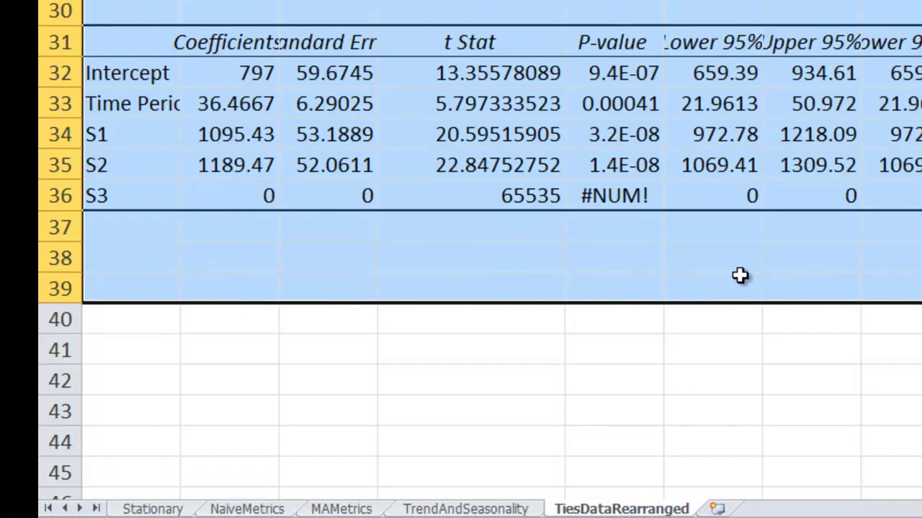
{"action": "left_click_drag", "start_coordinate": [273, 200], "coordinate": [466, 204]}
{"action": "left_click", "coordinate": [618, 195]}
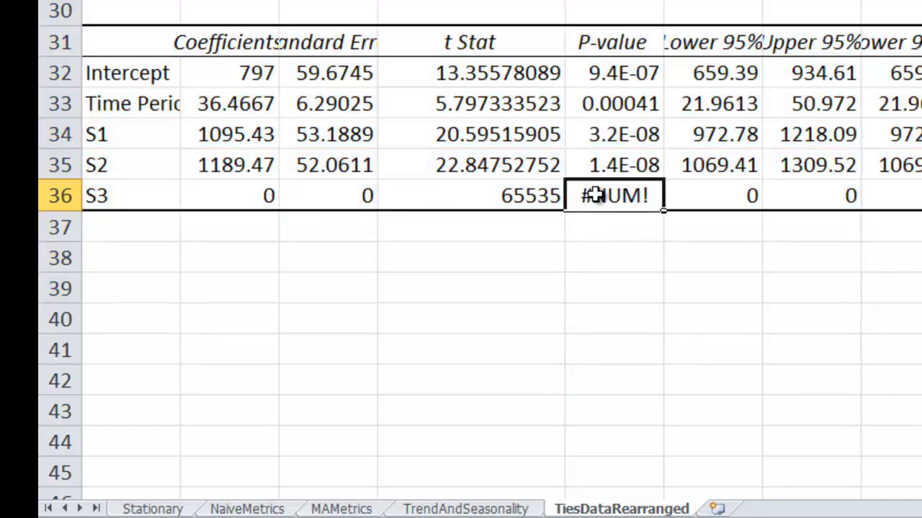
{"action": "left_click", "coordinate": [259, 206]}
{"action": "left_click", "coordinate": [340, 197]}
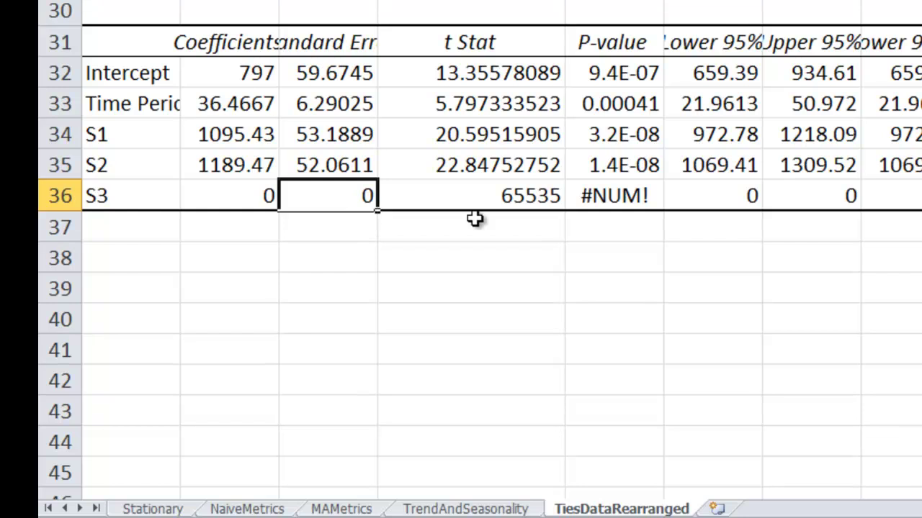
{"action": "left_click_drag", "start_coordinate": [259, 207], "coordinate": [615, 204]}
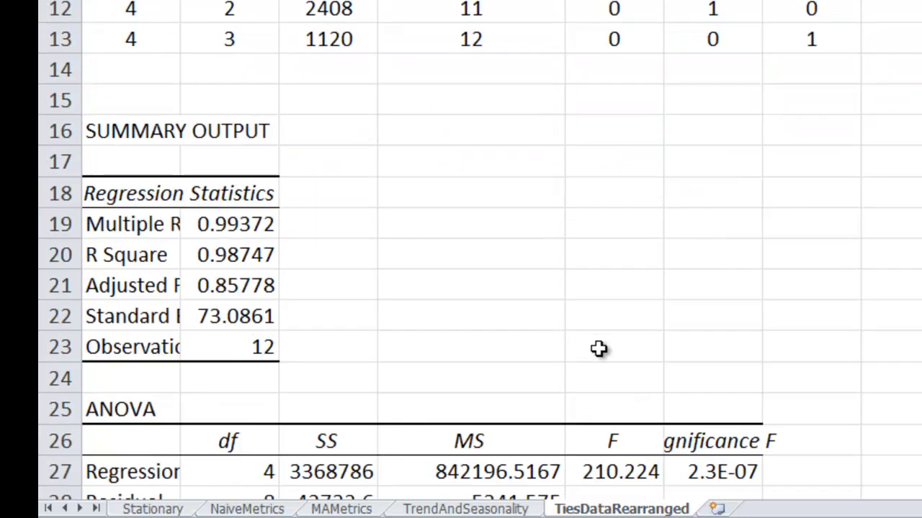
{"action": "scroll", "coordinate": [599, 349], "scroll_direction": "up", "scroll_amount": 6}
{"action": "scroll", "coordinate": [599, 349], "scroll_direction": "up", "scroll_amount": 2}
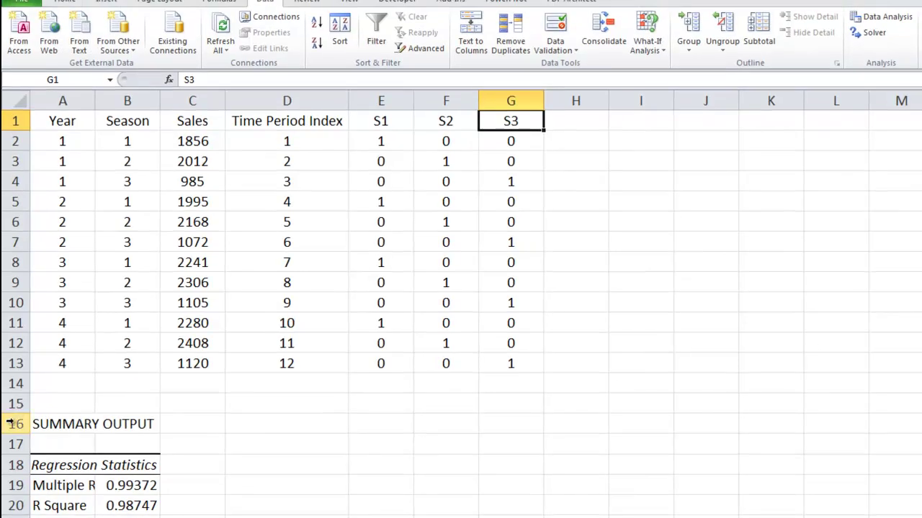
- Delete the whole regression output from row 16 down, keeping the data table above it
{"action": "left_click_drag", "start_coordinate": [18, 383], "coordinate": [16, 505]}
{"action": "scroll", "coordinate": [460, 316], "scroll_direction": "down", "scroll_amount": 5}
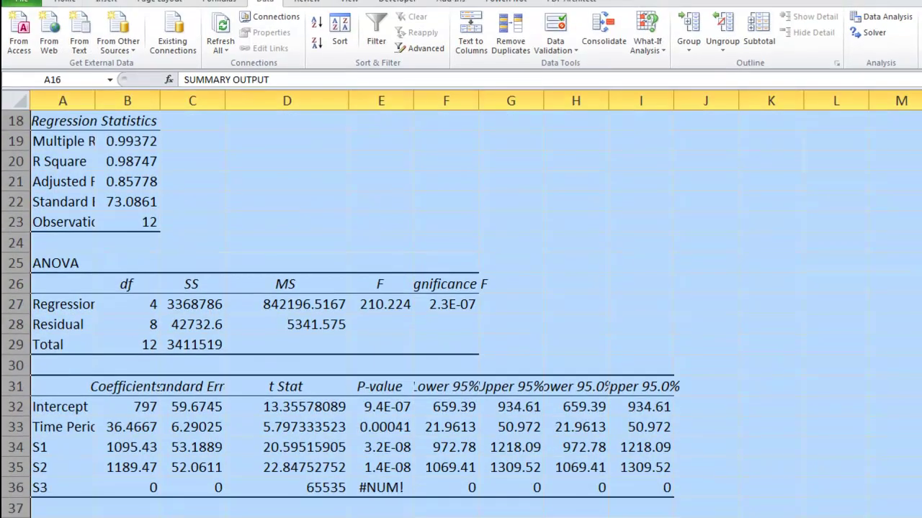
{"action": "right_click", "coordinate": [23, 330]}
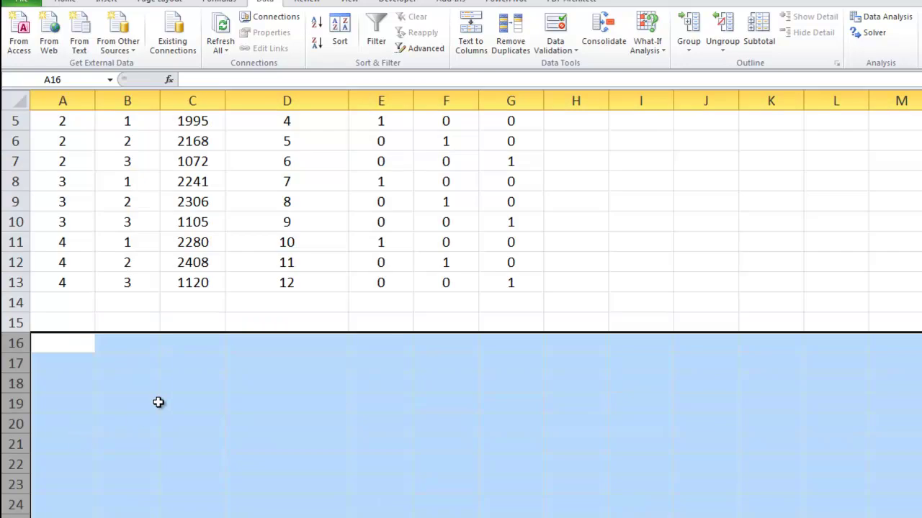
{"action": "left_click", "coordinate": [54, 441]}
{"action": "scroll", "coordinate": [137, 379], "scroll_direction": "up", "scroll_amount": 2}
{"action": "left_click", "coordinate": [396, 268]}
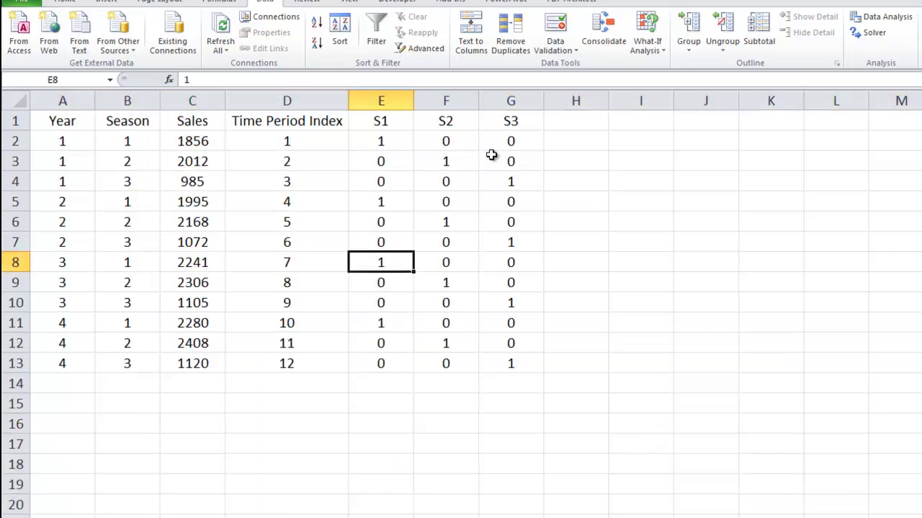
- Rerun the regression with the Input X Range limited to $D$1:$F$13, leaving out S3 as a predictor
{"action": "left_click", "coordinate": [882, 17]}
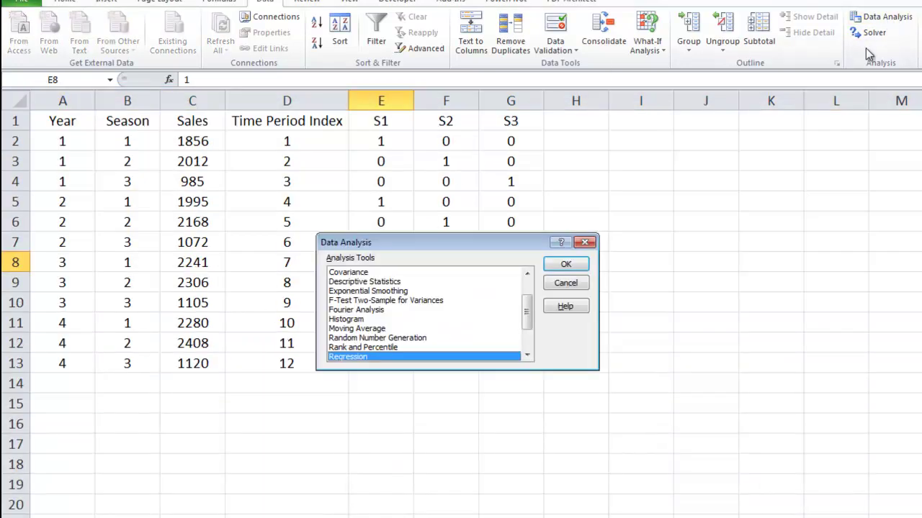
{"action": "left_click", "coordinate": [576, 266]}
{"action": "left_click", "coordinate": [515, 231]}
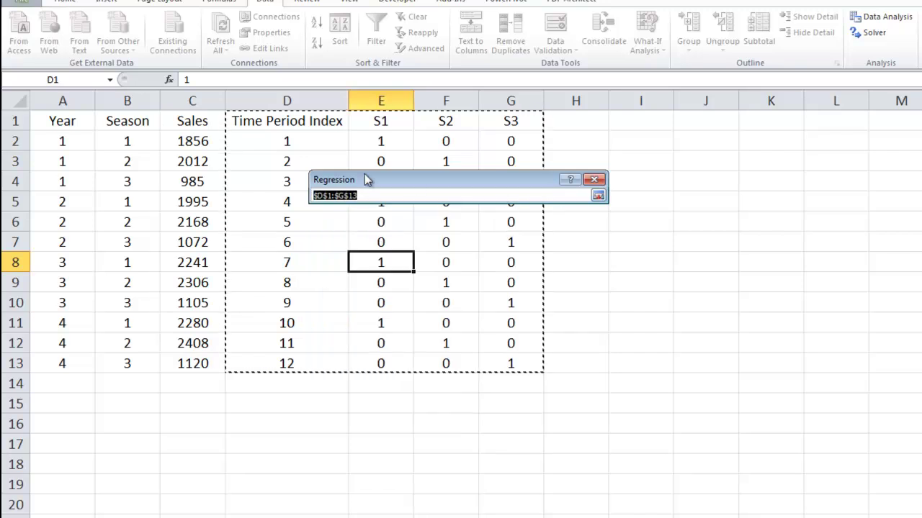
{"action": "left_click_drag", "start_coordinate": [288, 128], "coordinate": [453, 354]}
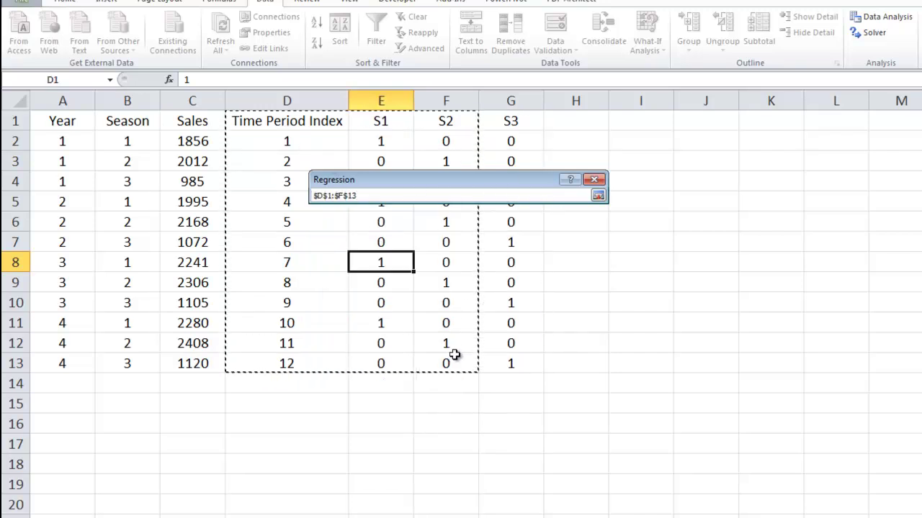
{"action": "left_click", "coordinate": [602, 198]}
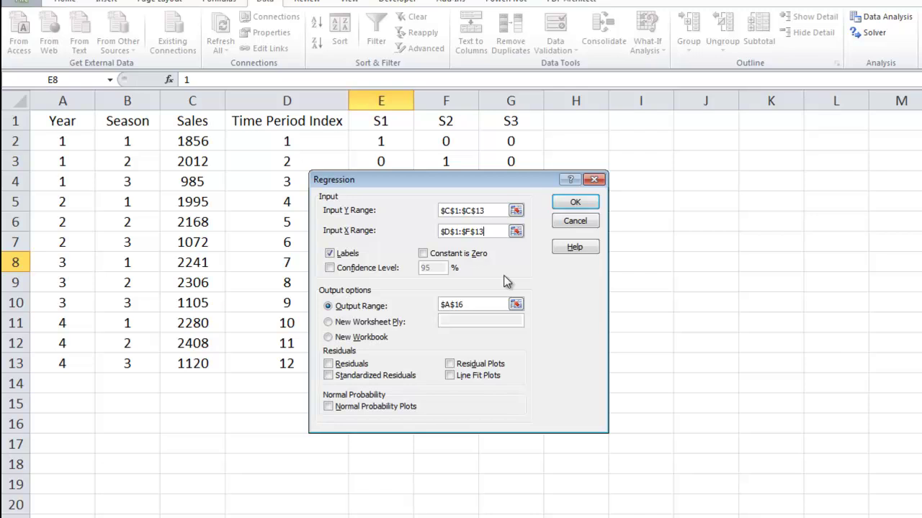
{"action": "left_click", "coordinate": [575, 202]}
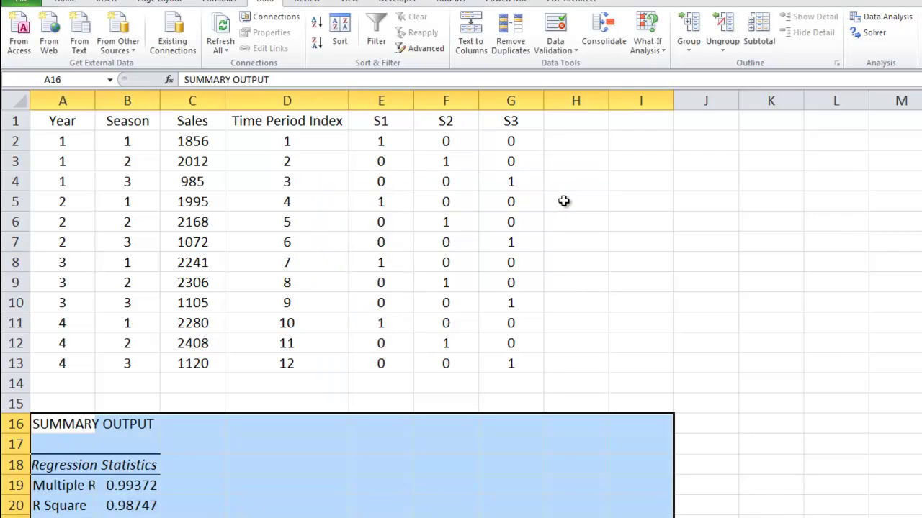
- Examine the new regression output: the adjusted R Square, the Intercept, Time Period, S1 and S2 coefficients, and their P-values
{"action": "left_click", "coordinate": [359, 424]}
{"action": "scroll", "coordinate": [357, 424], "scroll_direction": "down", "scroll_amount": 4}
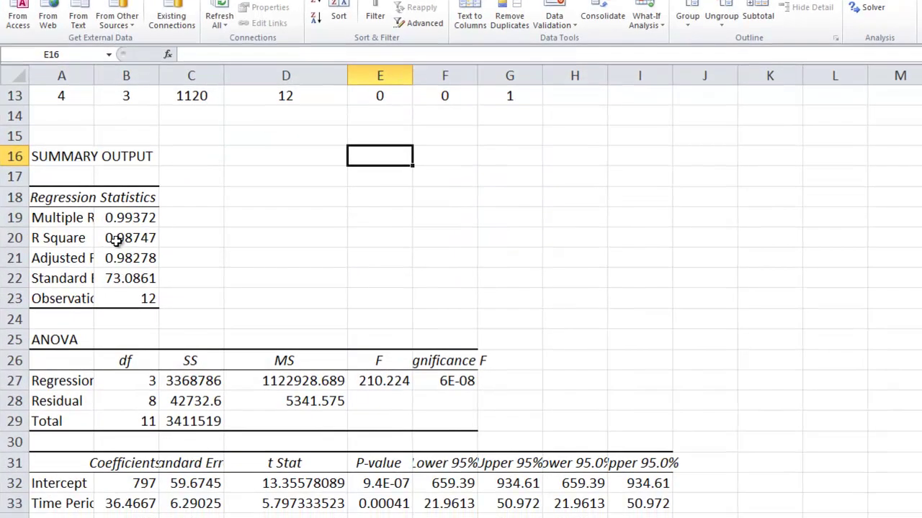
{"action": "left_click", "coordinate": [149, 268]}
{"action": "left_click", "coordinate": [148, 215]}
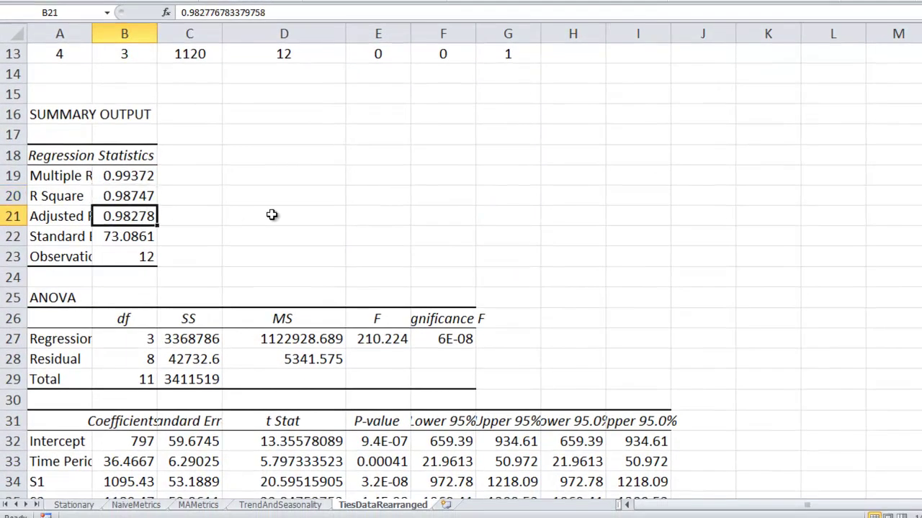
{"action": "scroll", "coordinate": [272, 215], "scroll_direction": "down", "scroll_amount": 2}
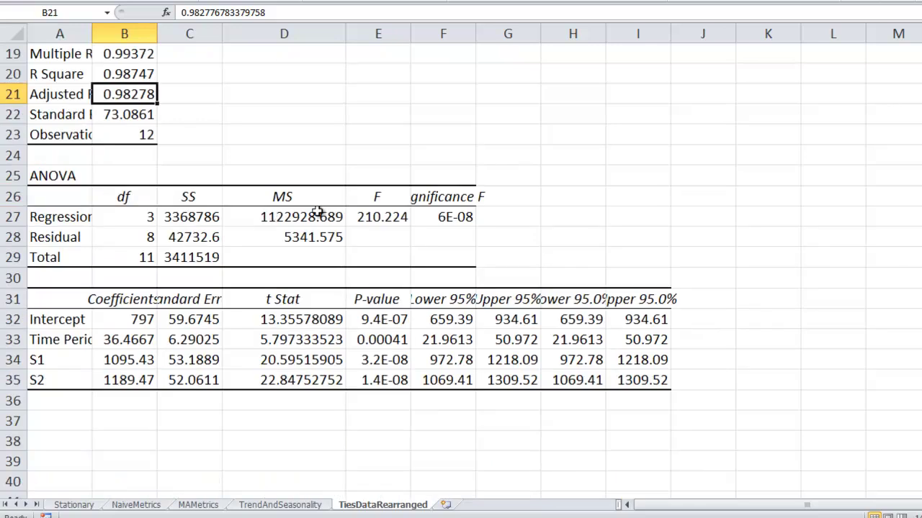
{"action": "left_click", "coordinate": [144, 352]}
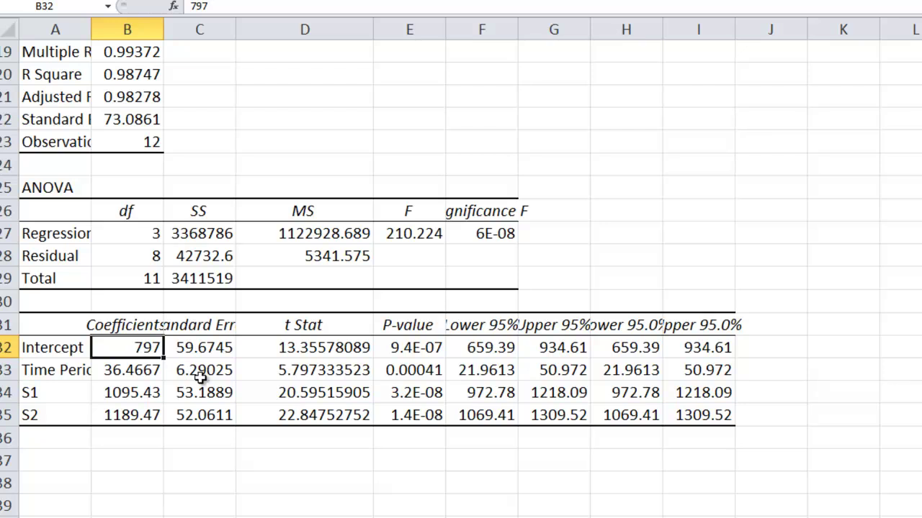
{"action": "left_click", "coordinate": [139, 375]}
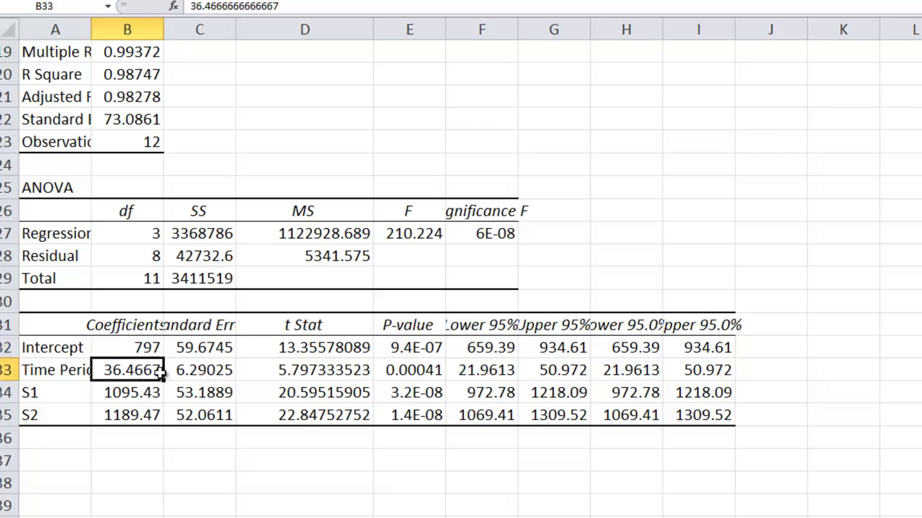
{"action": "left_click", "coordinate": [131, 393]}
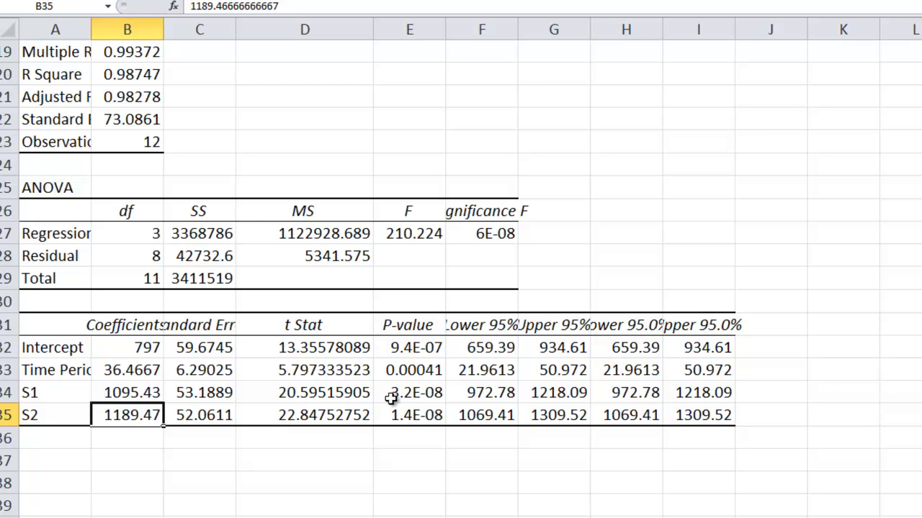
{"action": "left_click_drag", "start_coordinate": [420, 367], "coordinate": [423, 408]}
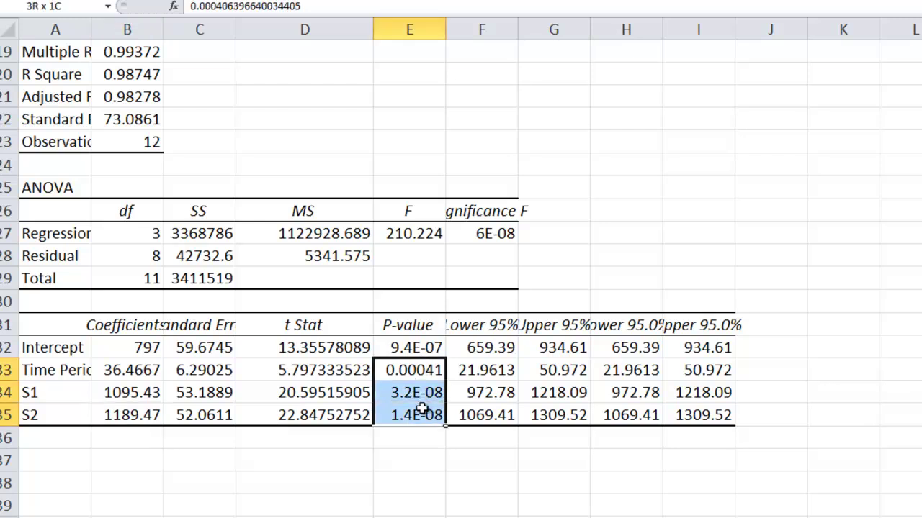
{"action": "left_click_drag", "start_coordinate": [417, 349], "coordinate": [415, 406]}
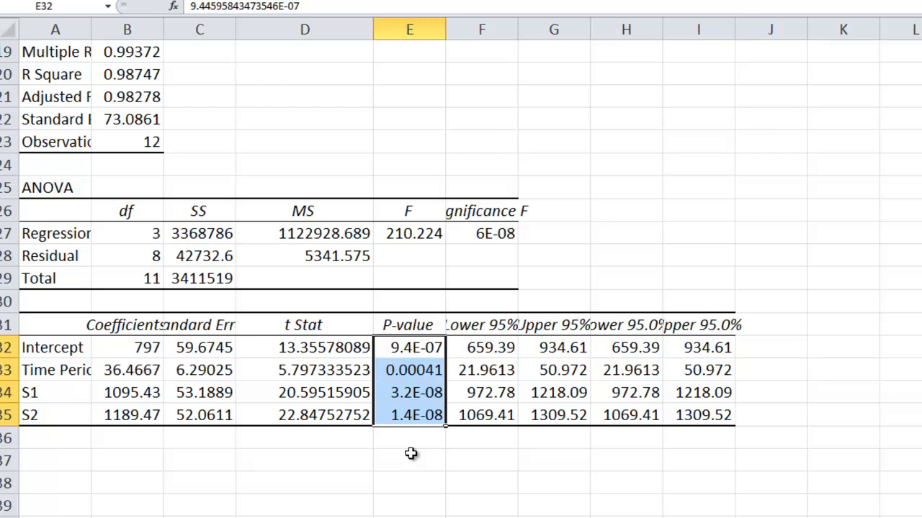
- Examine the Significance F of the regression in the ANOVA table
{"action": "left_click", "coordinate": [507, 239]}
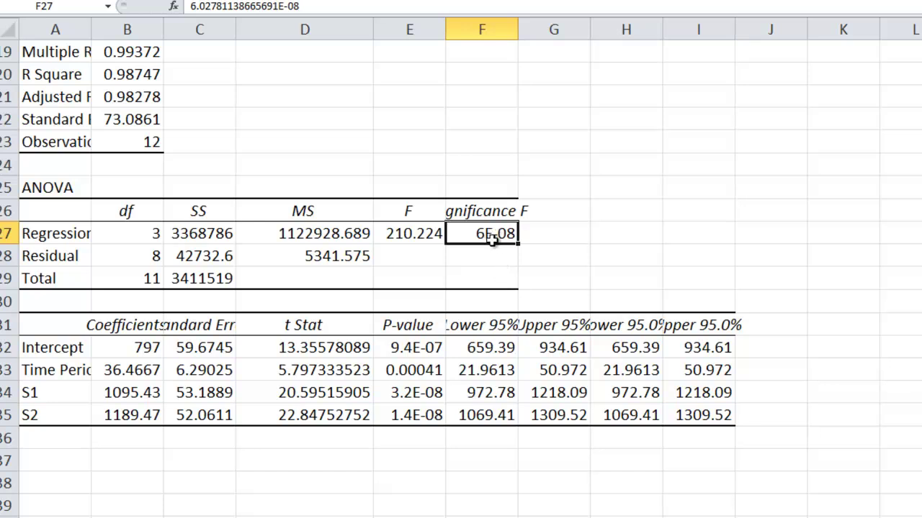
{"action": "scroll", "coordinate": [331, 395], "scroll_direction": "up", "scroll_amount": 4}
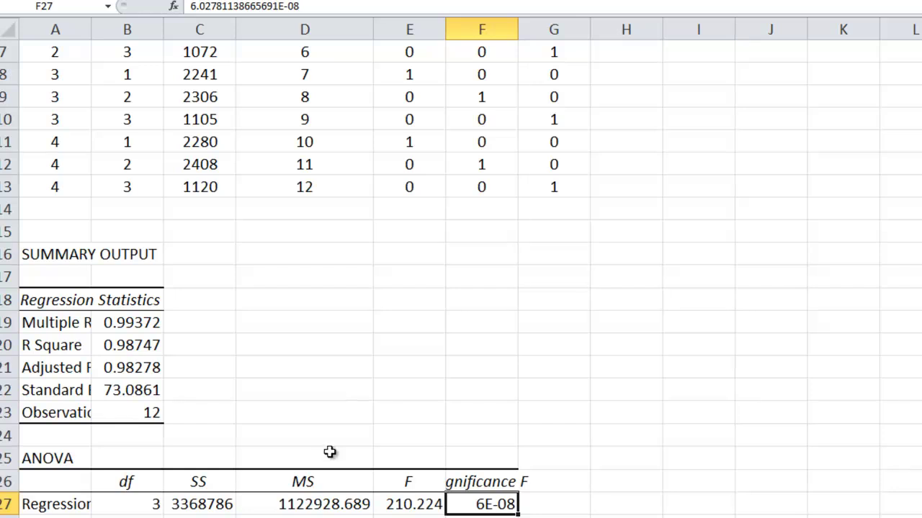
{"action": "scroll", "coordinate": [329, 460], "scroll_direction": "down", "scroll_amount": 4}
{"action": "scroll", "coordinate": [327, 461], "scroll_direction": "up", "scroll_amount": 4}
- Extend the Time Period Index column with 13, 14 and 15 in cells D14 to D16
{"action": "scroll", "coordinate": [327, 461], "scroll_direction": "up", "scroll_amount": 2}
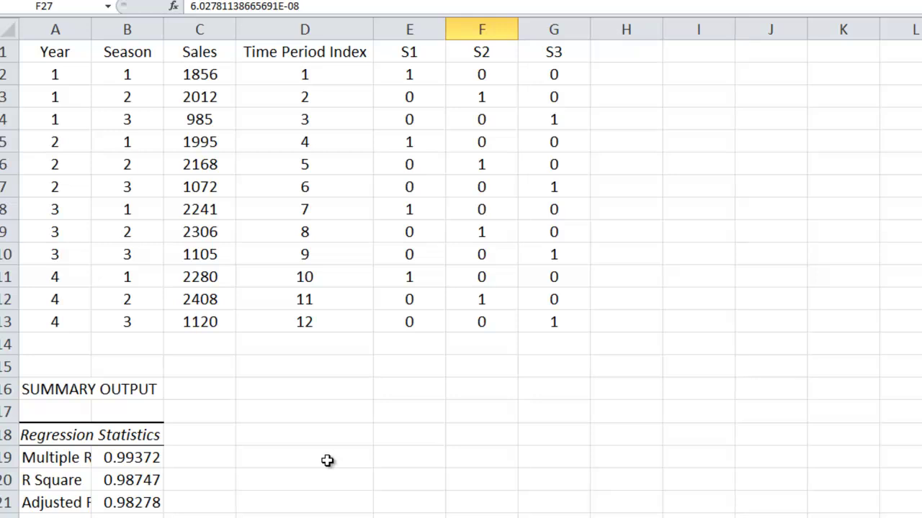
{"action": "left_click", "coordinate": [303, 347]}
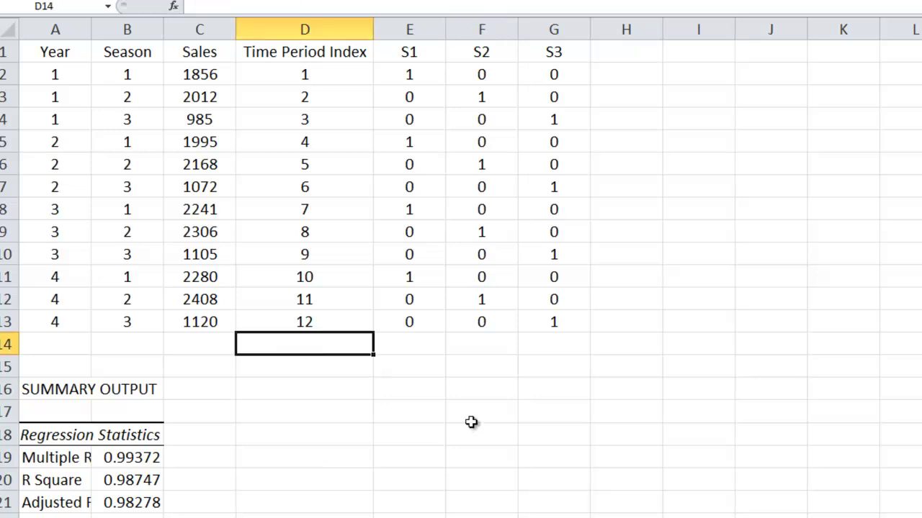
{"action": "type", "text": "13"}
{"action": "key", "text": "Return"}
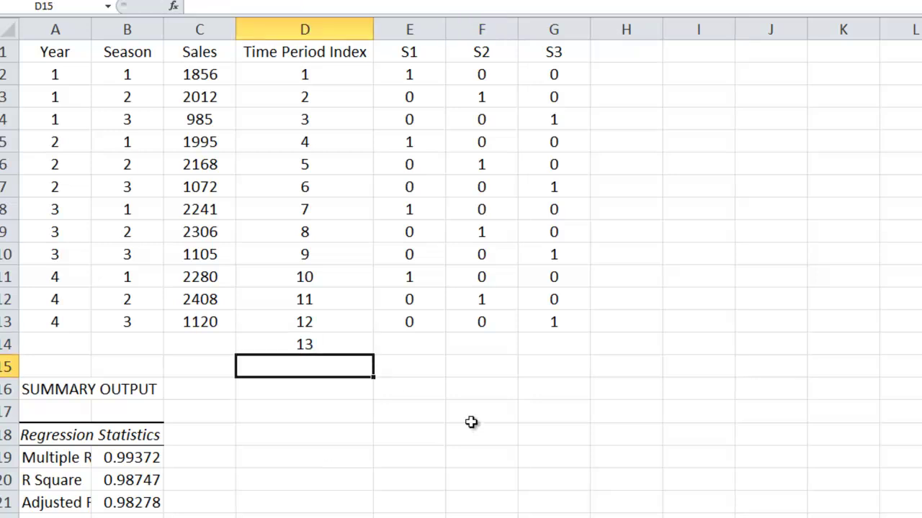
{"action": "type", "text": "14"}
{"action": "key", "text": "Return"}
{"action": "type", "text": "15"}
{"action": "key", "text": "Return"}
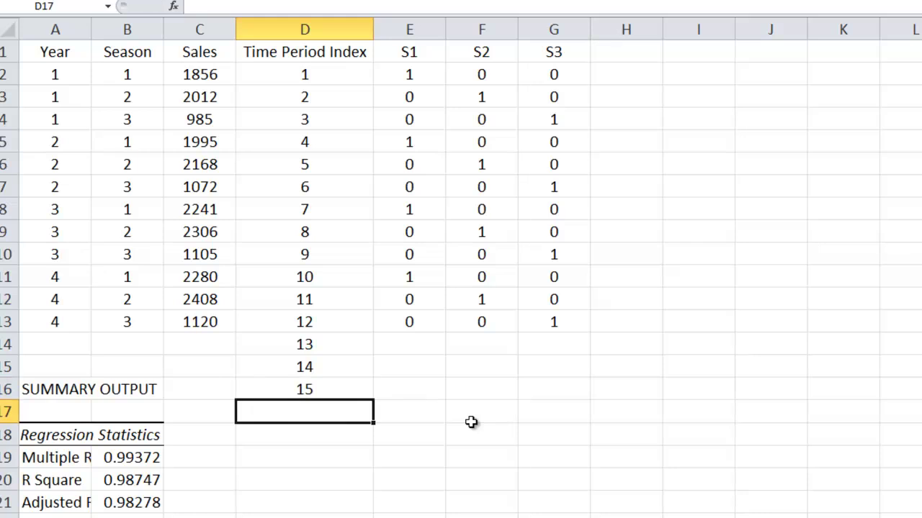
{"action": "type", "text": "1"}
{"action": "key", "text": "BackSpace"}
{"action": "key", "text": "Return"}
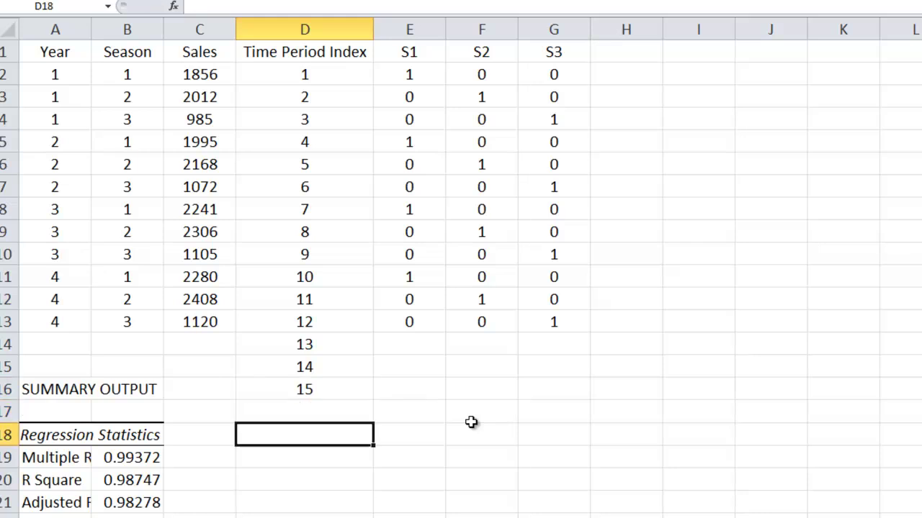
- Copy year 4's S1, S2 and S3 indicators from E11:G13 into E14:G16 for the three new periods
{"action": "key", "text": "Up"}
{"action": "key", "text": "Up"}
{"action": "key", "text": "Up"}
{"action": "key", "text": "Up"}
{"action": "key", "text": "Right"}
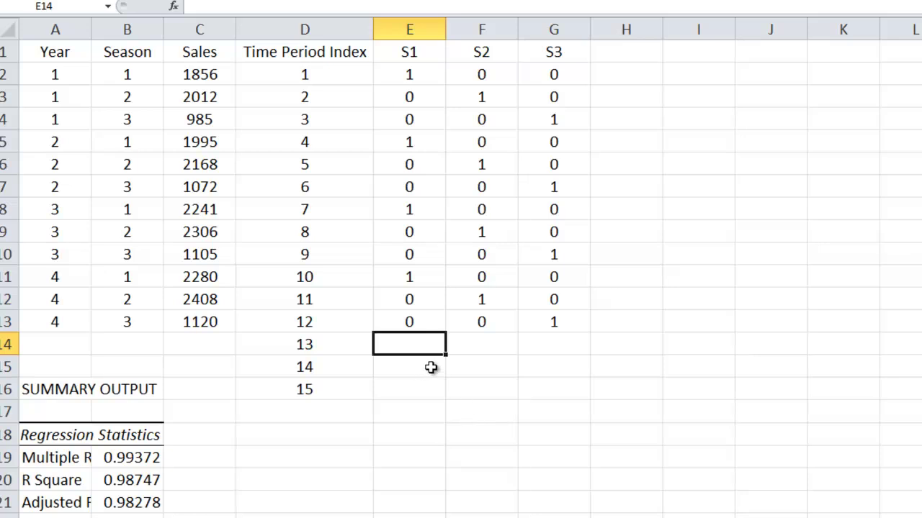
{"action": "left_click_drag", "start_coordinate": [410, 280], "coordinate": [531, 320]}
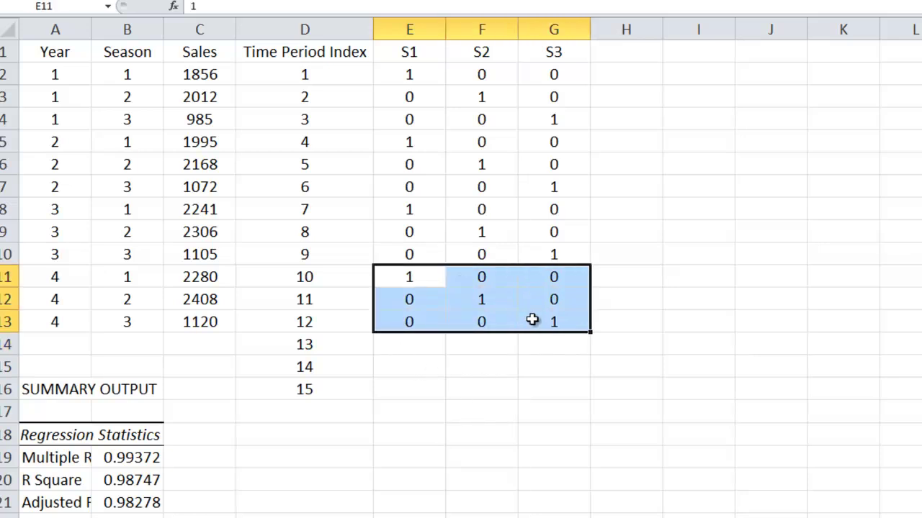
{"action": "key", "text": "ctrl+c"}
{"action": "left_click", "coordinate": [425, 343]}
{"action": "key", "text": "ctrl+v"}
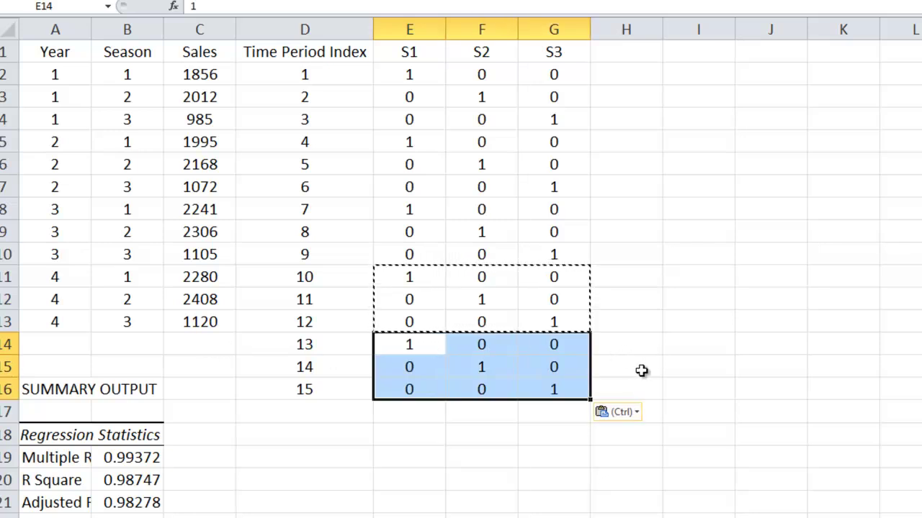
{"action": "left_click", "coordinate": [639, 416]}
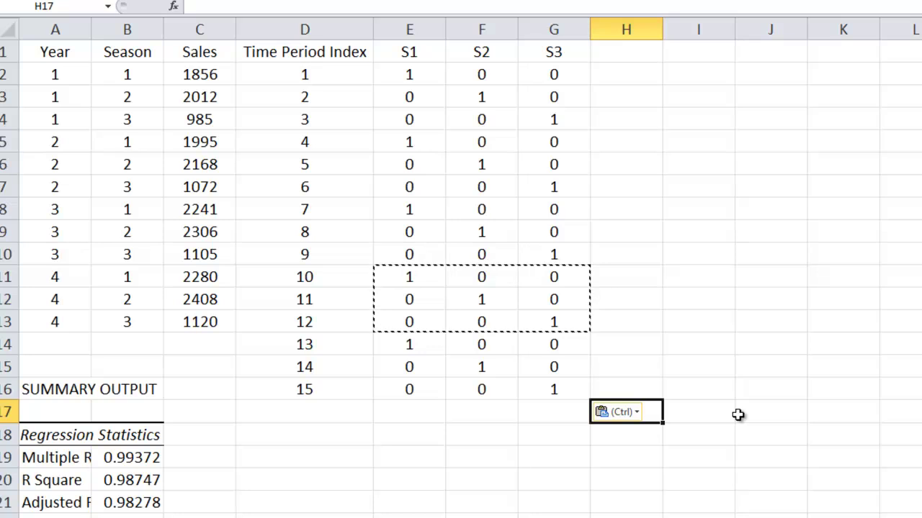
- Begin the forecast formula in H14 with the intercept plus the Time Period coefficient times the period index: =$B$32+$B$33*D14
{"action": "left_click", "coordinate": [637, 342]}
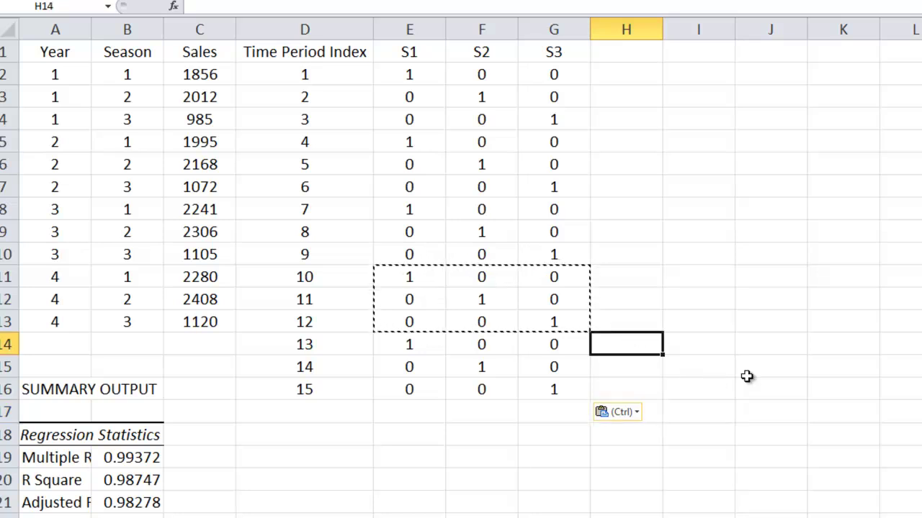
{"action": "type", "text": "="}
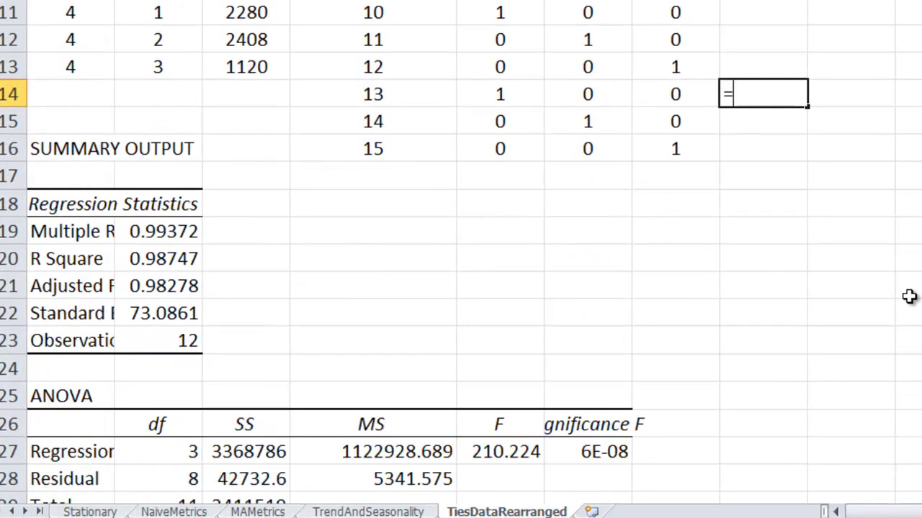
{"action": "scroll", "coordinate": [908, 296], "scroll_direction": "down", "scroll_amount": 2}
{"action": "left_click", "coordinate": [126, 378]}
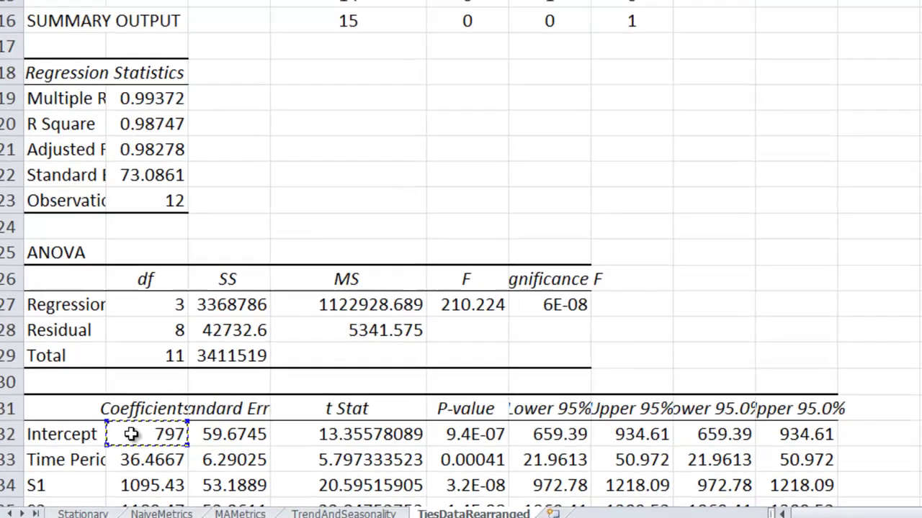
{"action": "type", "text": "+"}
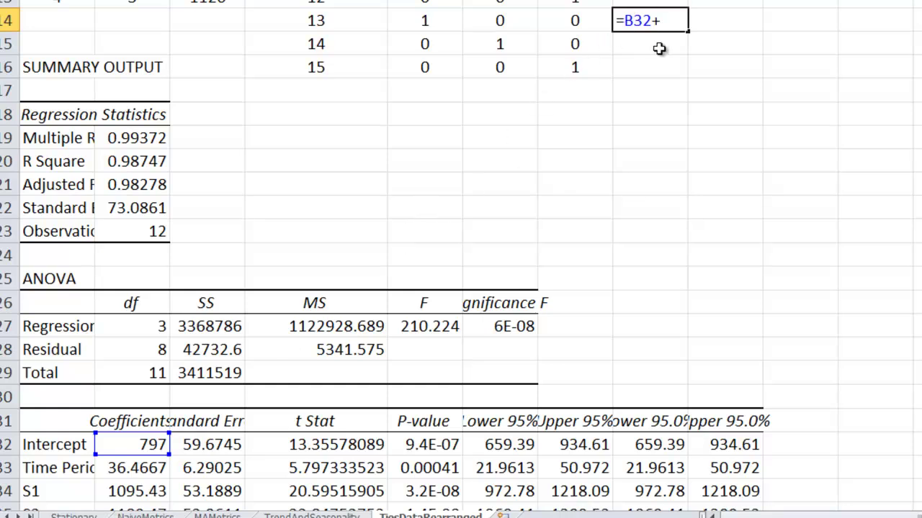
{"action": "key", "text": "F4"}
{"action": "key", "text": "Right"}
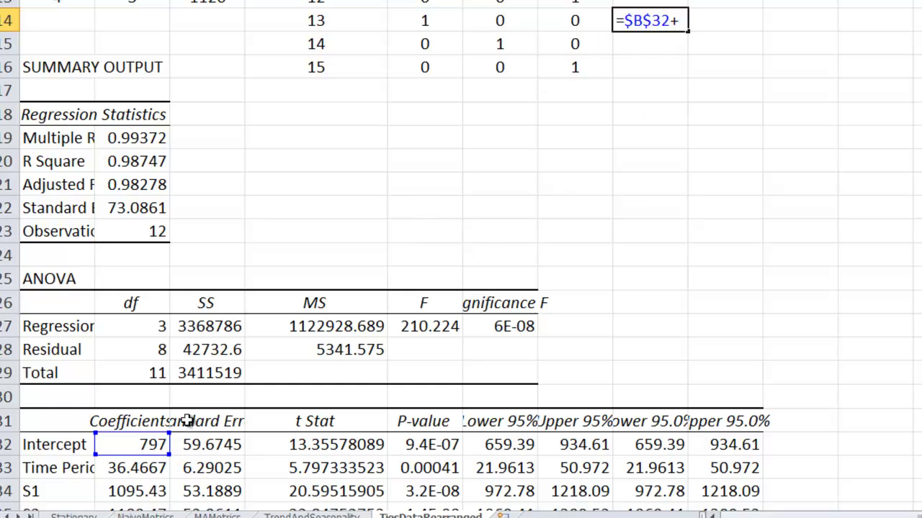
{"action": "left_click", "coordinate": [136, 468]}
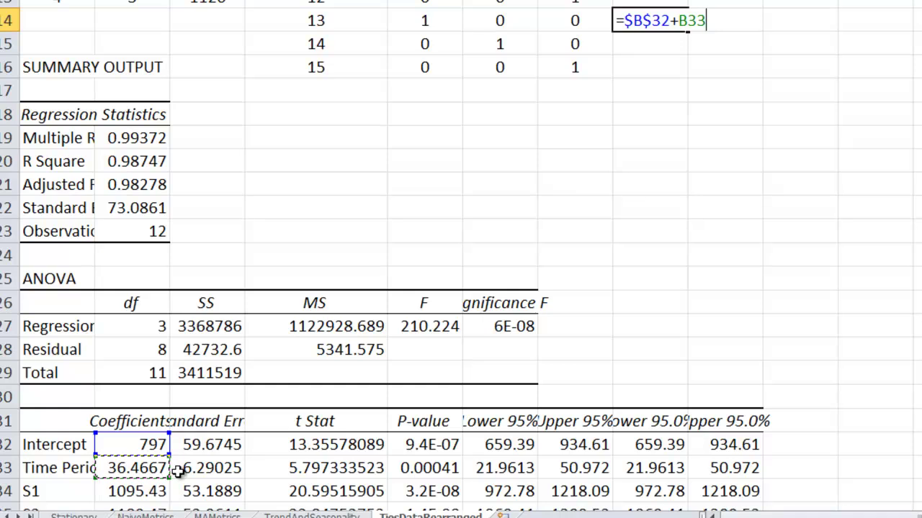
{"action": "key", "text": "F4"}
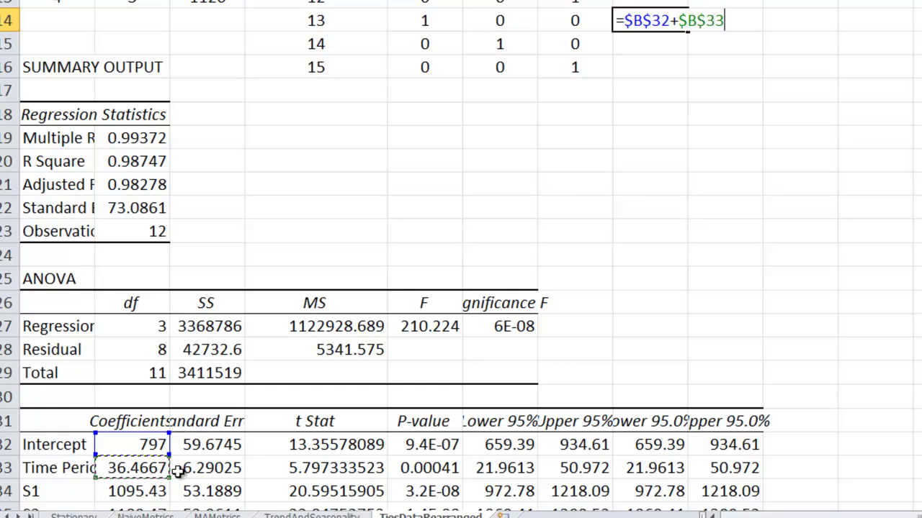
{"action": "type", "text": "*"}
{"action": "left_click", "coordinate": [313, 24]}
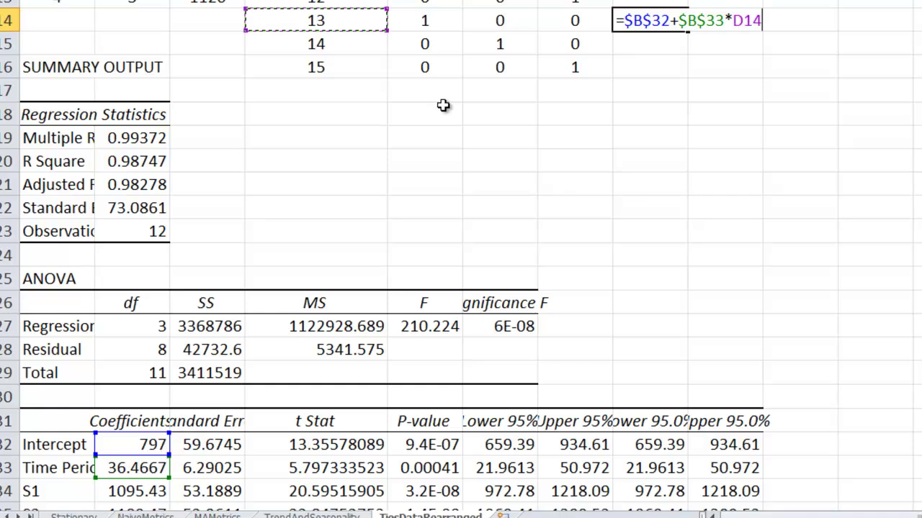
- Add the S1 term to the H14 formula as the absolute S1 coefficient times its indicator: +$B$34*E14
{"action": "type", "text": "+"}
{"action": "left_click", "coordinate": [149, 490]}
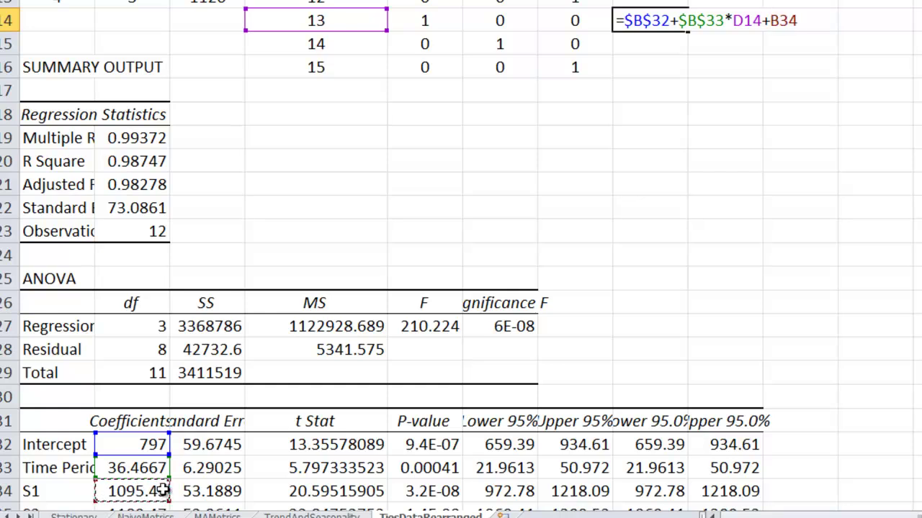
{"action": "key", "text": "F4"}
{"action": "type", "text": "*"}
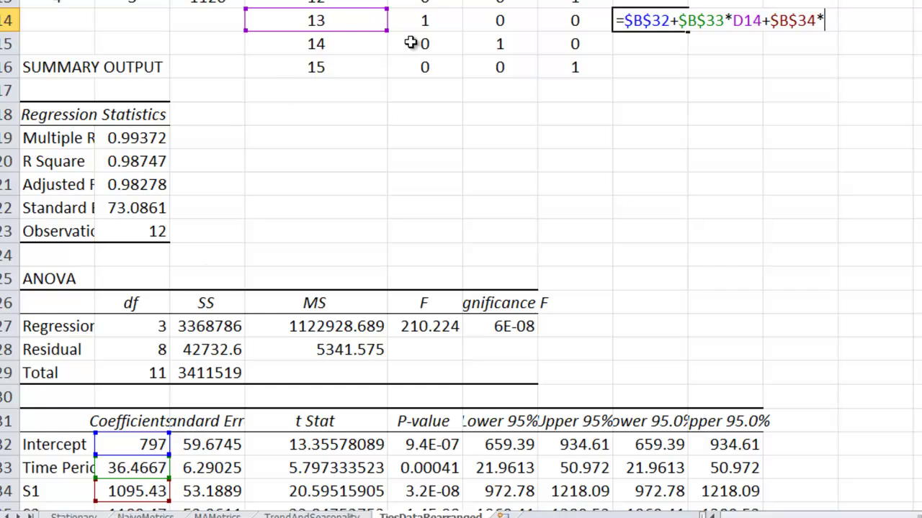
{"action": "left_click", "coordinate": [422, 20]}
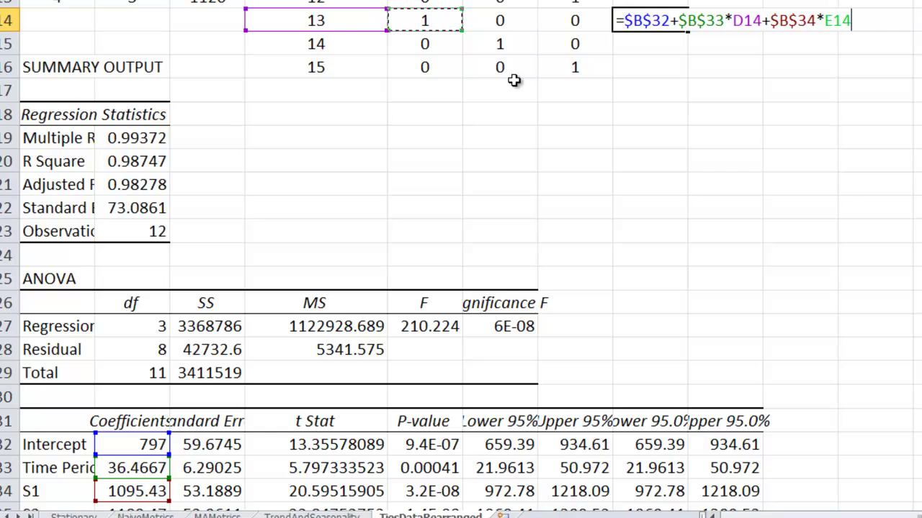
- Complete the H14 formula with the S2 term, the absolute S2 coefficient times its indicator: +$B$35*F14
{"action": "type", "text": "+"}
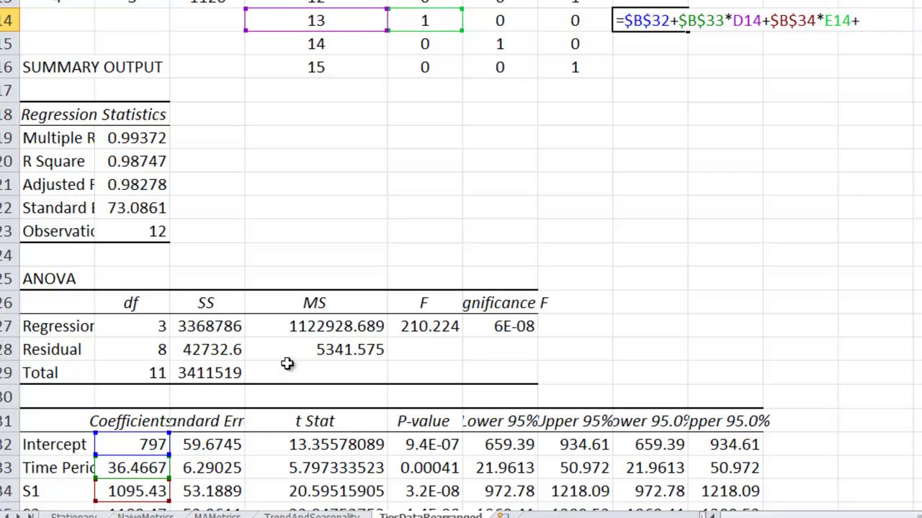
{"action": "scroll", "coordinate": [288, 364], "scroll_direction": "down", "scroll_amount": 1}
{"action": "left_click", "coordinate": [137, 444]}
{"action": "key", "text": "F4"}
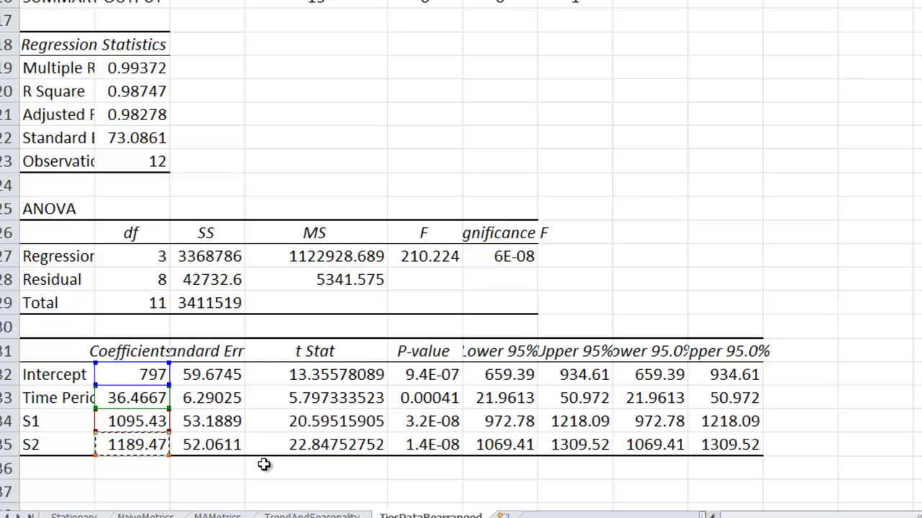
{"action": "scroll", "coordinate": [263, 464], "scroll_direction": "up", "scroll_amount": 4}
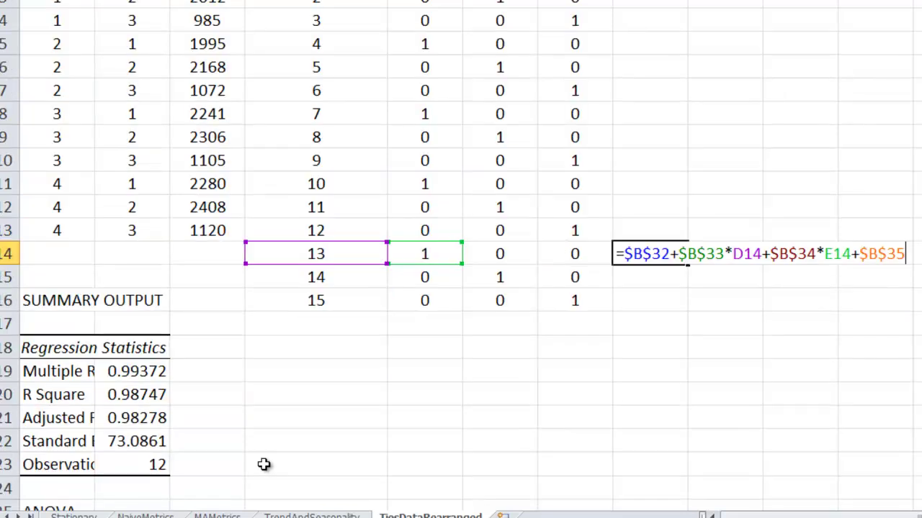
{"action": "type", "text": "*"}
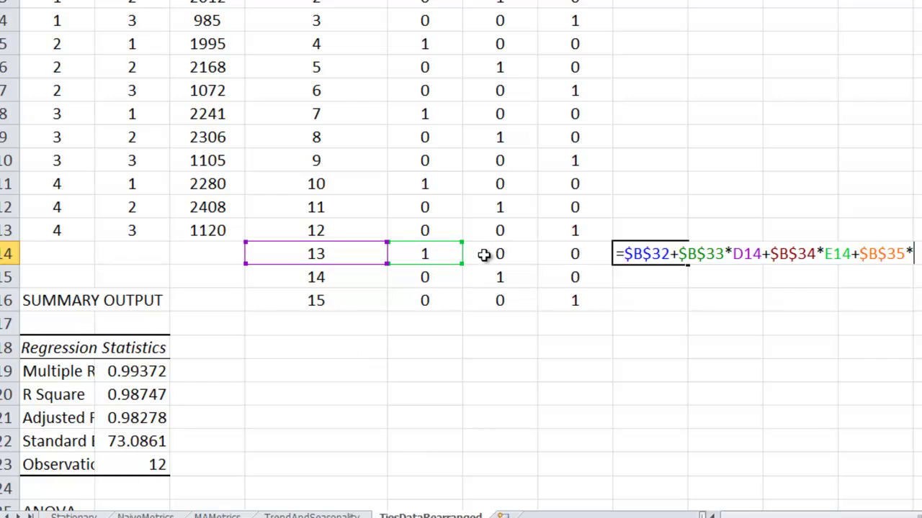
{"action": "left_click", "coordinate": [483, 255]}
{"action": "key", "text": "Return"}
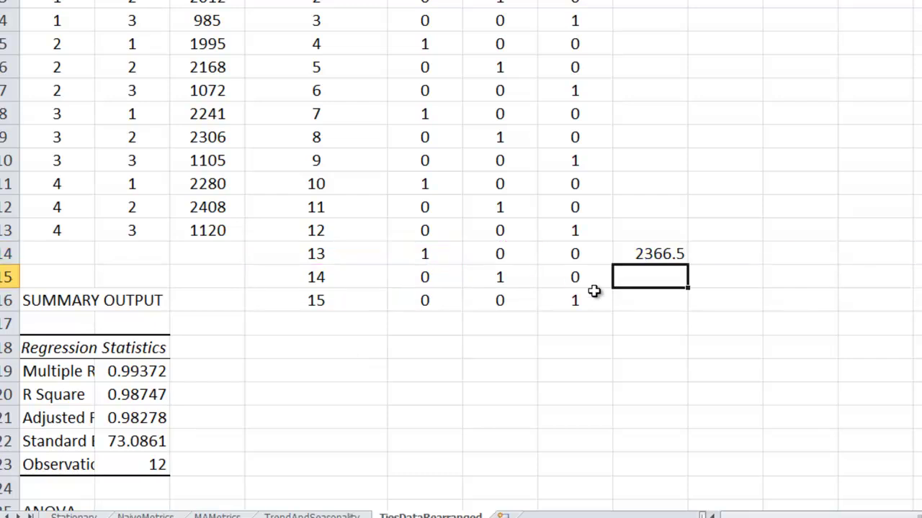
- Fill the forecast formula from H14 down through H16 for periods 14 and 15
{"action": "left_click", "coordinate": [633, 253]}
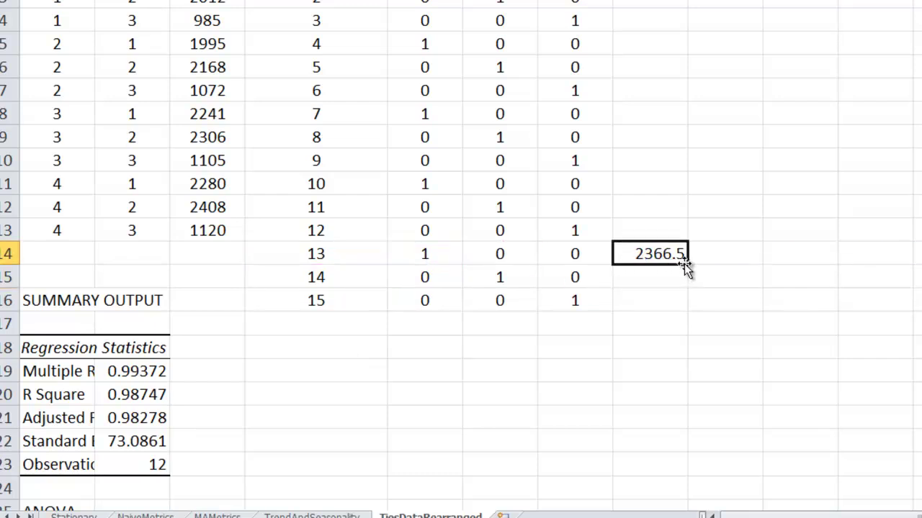
{"action": "left_click_drag", "start_coordinate": [687, 265], "coordinate": [688, 311]}
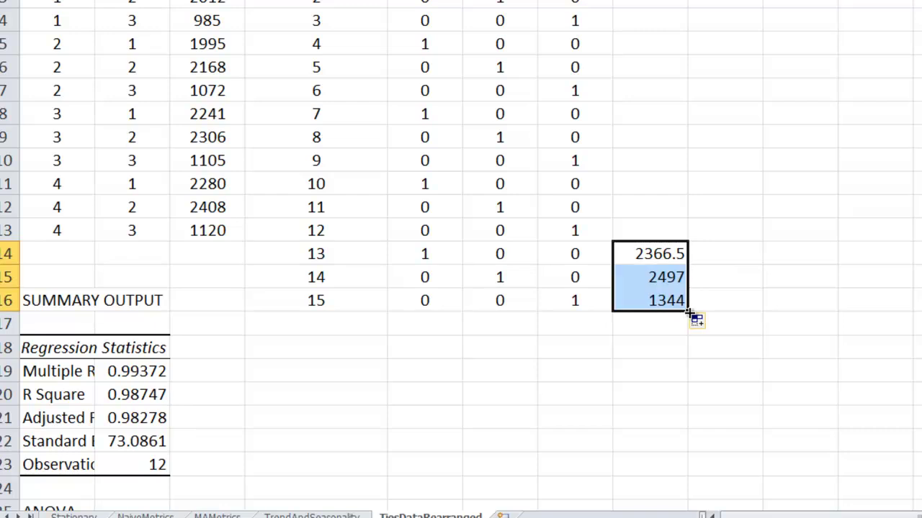
{"action": "left_click", "coordinate": [668, 253]}
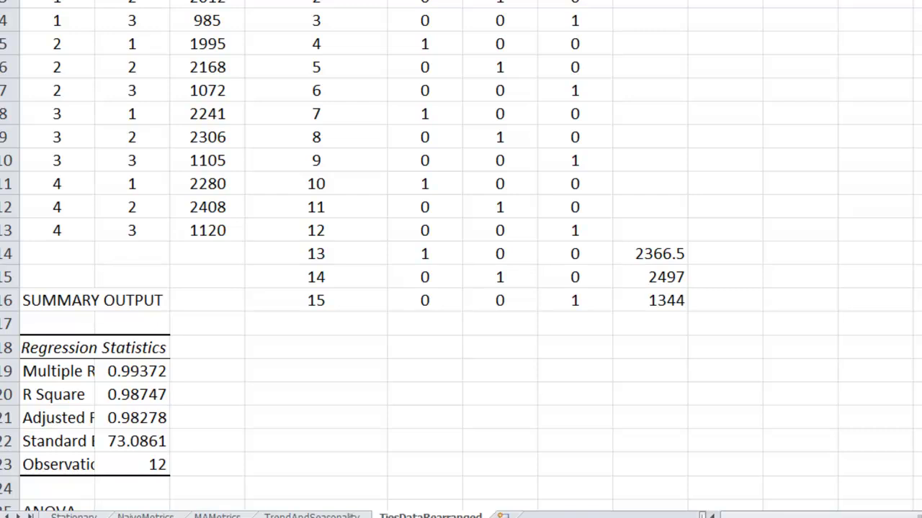
- Review the forecasts in H14:H16 and the P-values of Time Period, S1 and S2 in the coefficient table
{"action": "left_click", "coordinate": [660, 254]}
{"action": "left_click", "coordinate": [662, 283]}
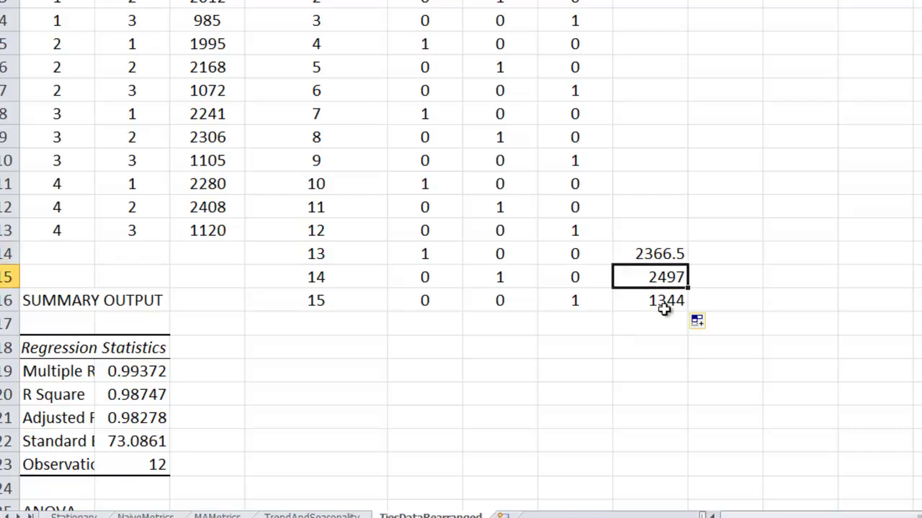
{"action": "left_click", "coordinate": [634, 317]}
{"action": "scroll", "coordinate": [401, 354], "scroll_direction": "down", "scroll_amount": 1}
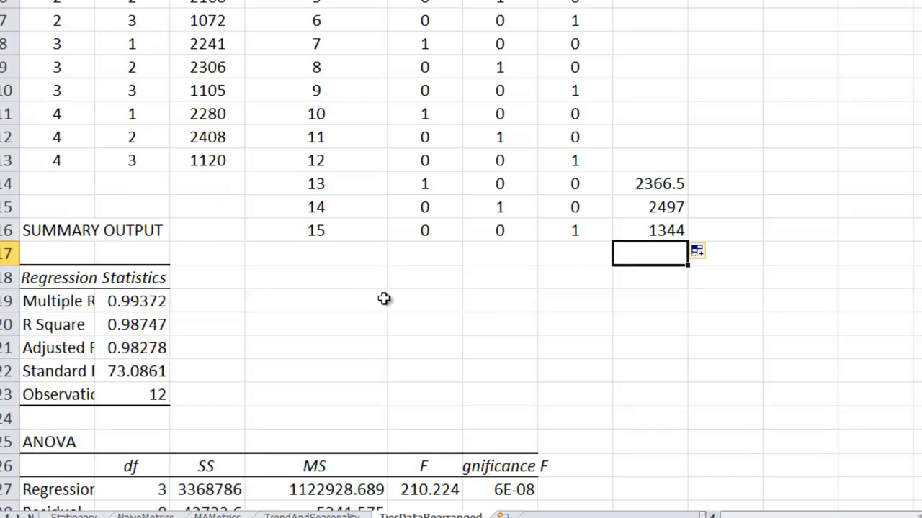
{"action": "scroll", "coordinate": [383, 299], "scroll_direction": "down", "scroll_amount": 4}
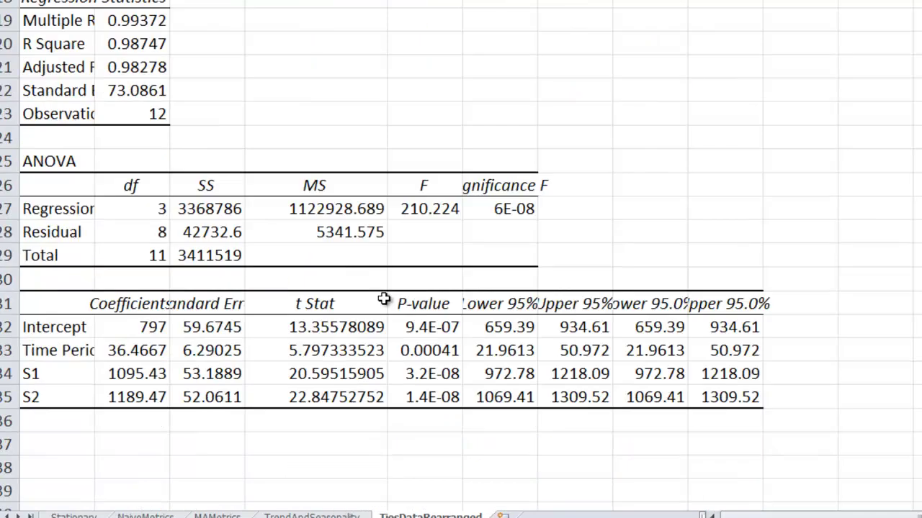
{"action": "scroll", "coordinate": [384, 299], "scroll_direction": "up", "scroll_amount": 6}
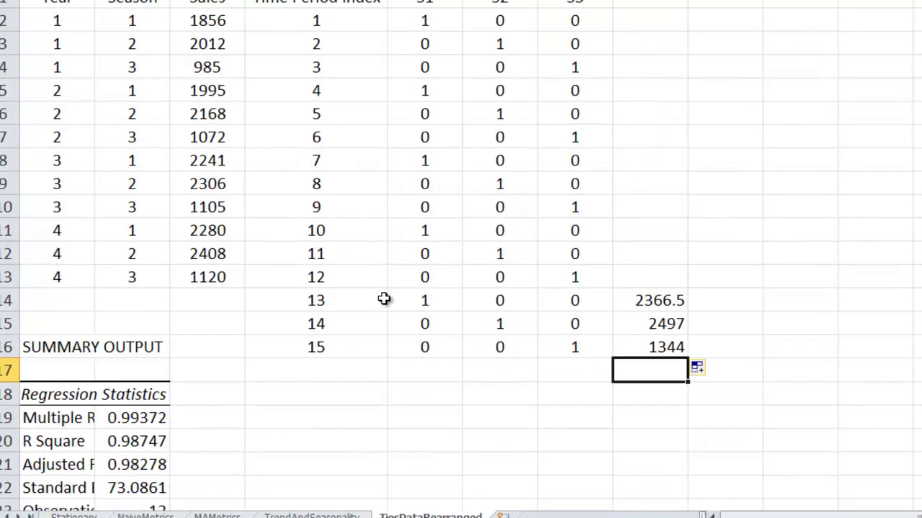
{"action": "scroll", "coordinate": [370, 399], "scroll_direction": "down", "scroll_amount": 6}
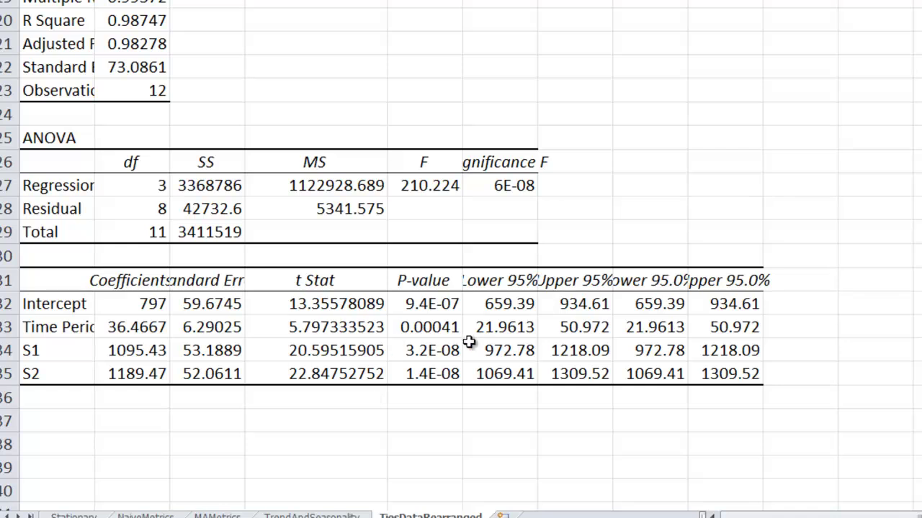
{"action": "left_click", "coordinate": [432, 329]}
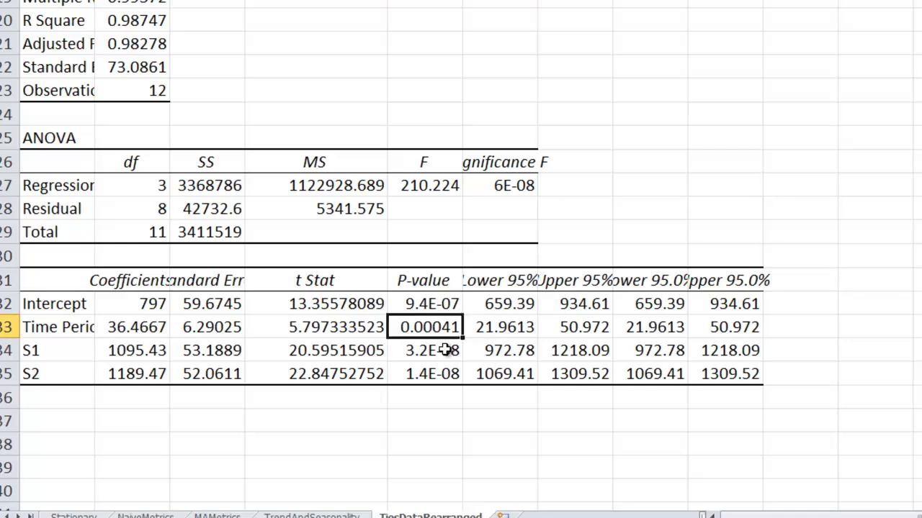
{"action": "left_click", "coordinate": [436, 353]}
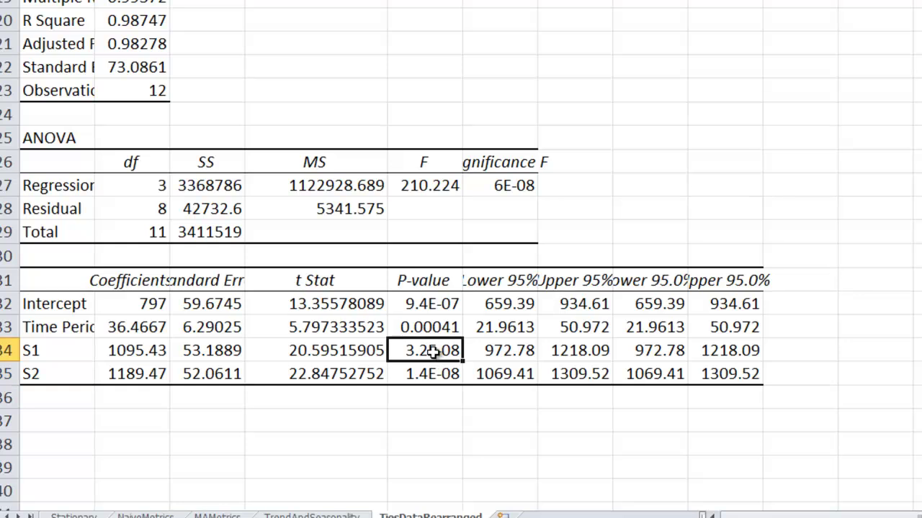
{"action": "left_click", "coordinate": [435, 368]}
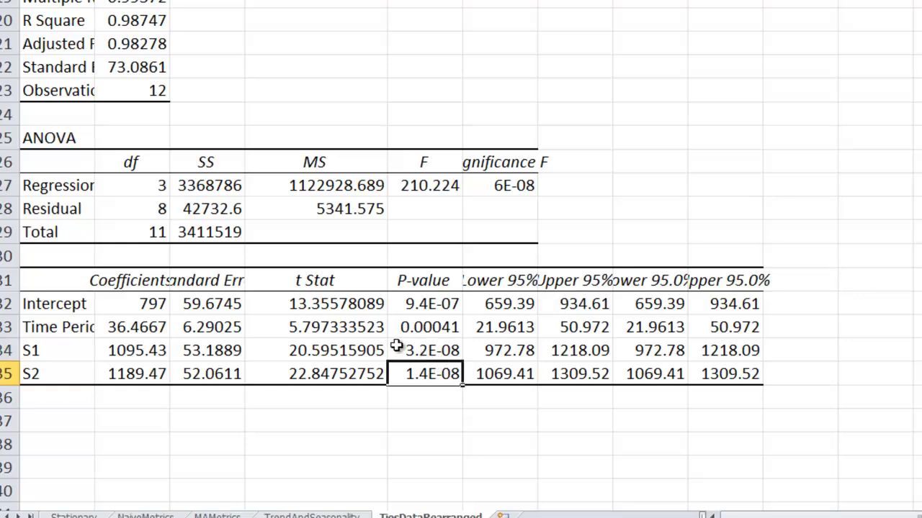
{"action": "scroll", "coordinate": [396, 346], "scroll_direction": "up", "scroll_amount": 4}
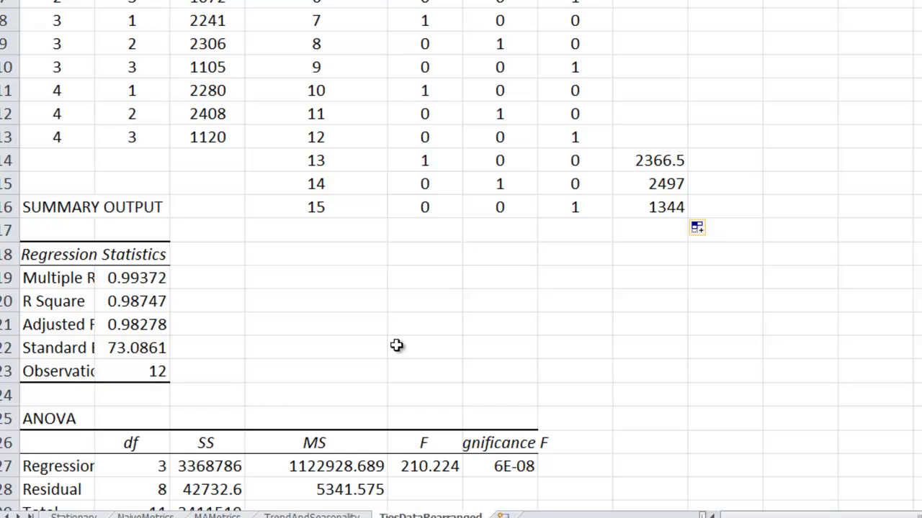
{"action": "scroll", "coordinate": [384, 371], "scroll_direction": "up", "scroll_amount": 2}
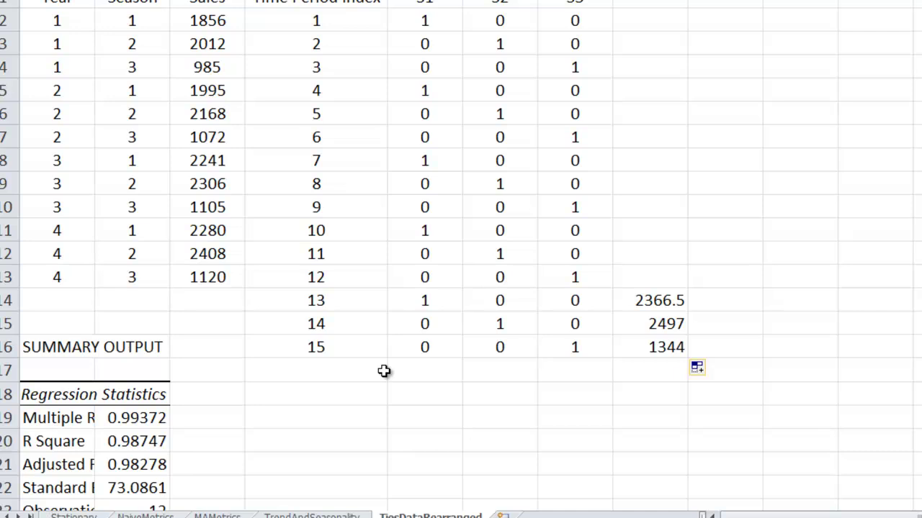